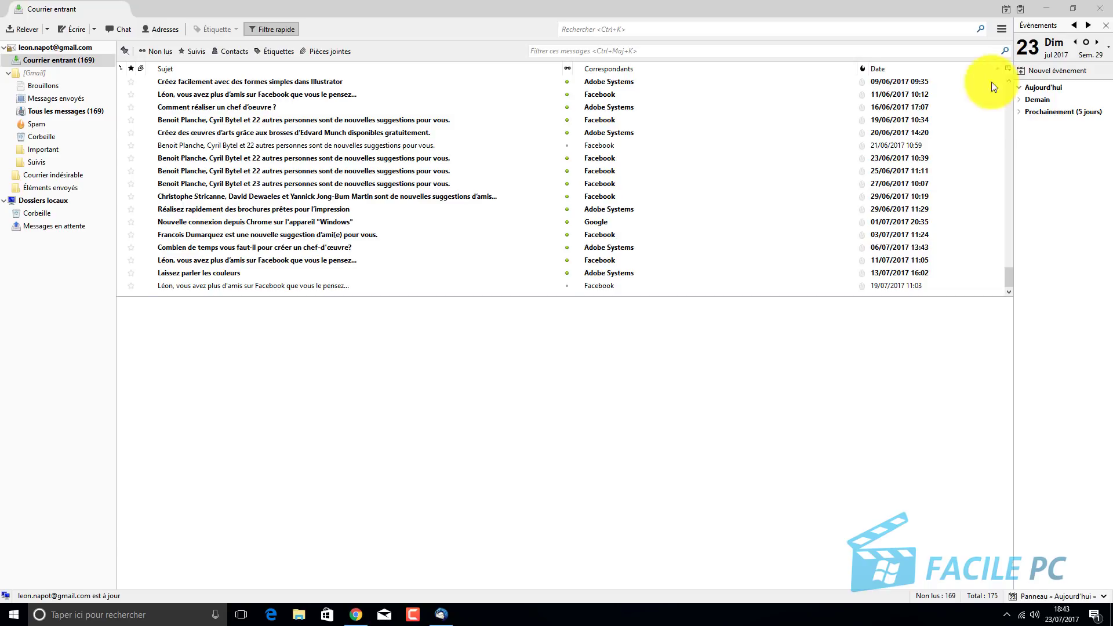
In the Add-ons Manager's Extensions section, search add-ons for 'filelink'.
{"action": "left_click", "coordinate": [1001, 30]}
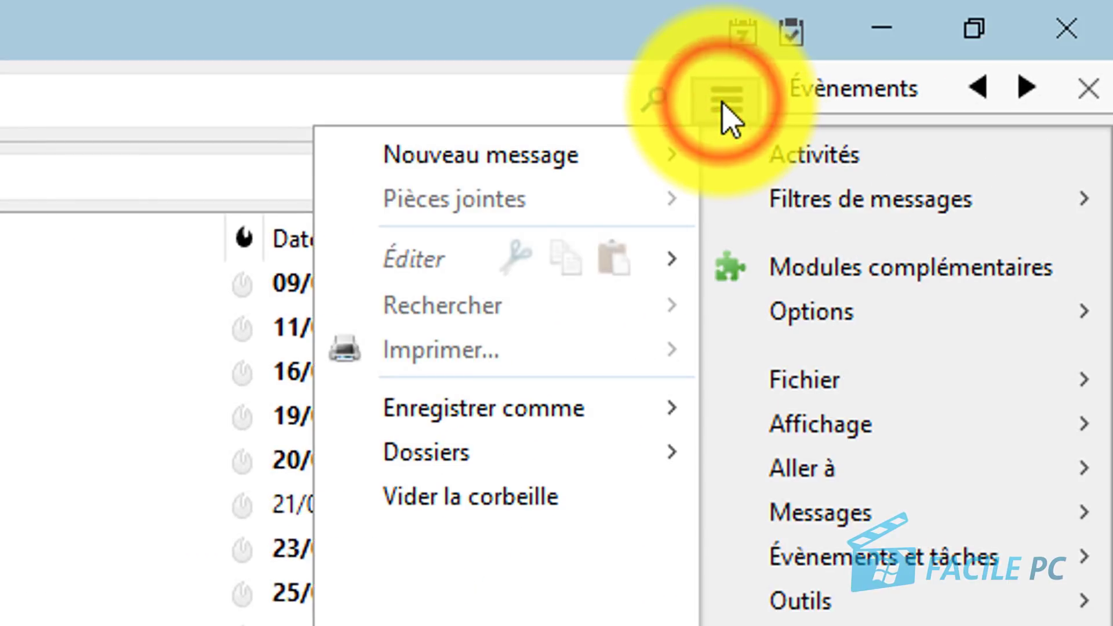
{"action": "left_click", "coordinate": [756, 272]}
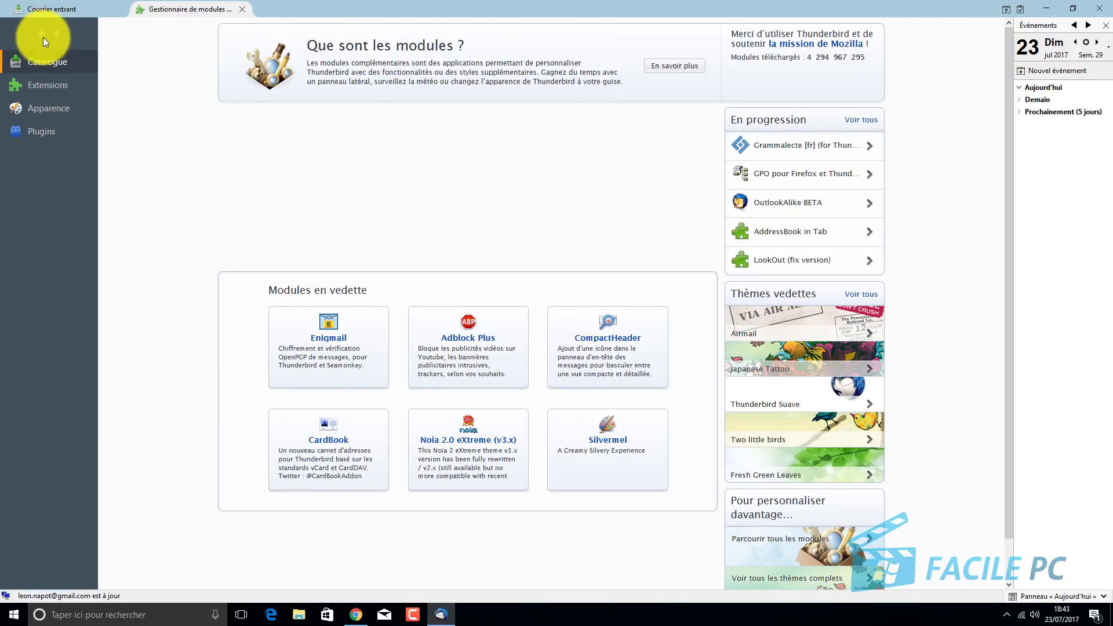
{"action": "left_click", "coordinate": [38, 84]}
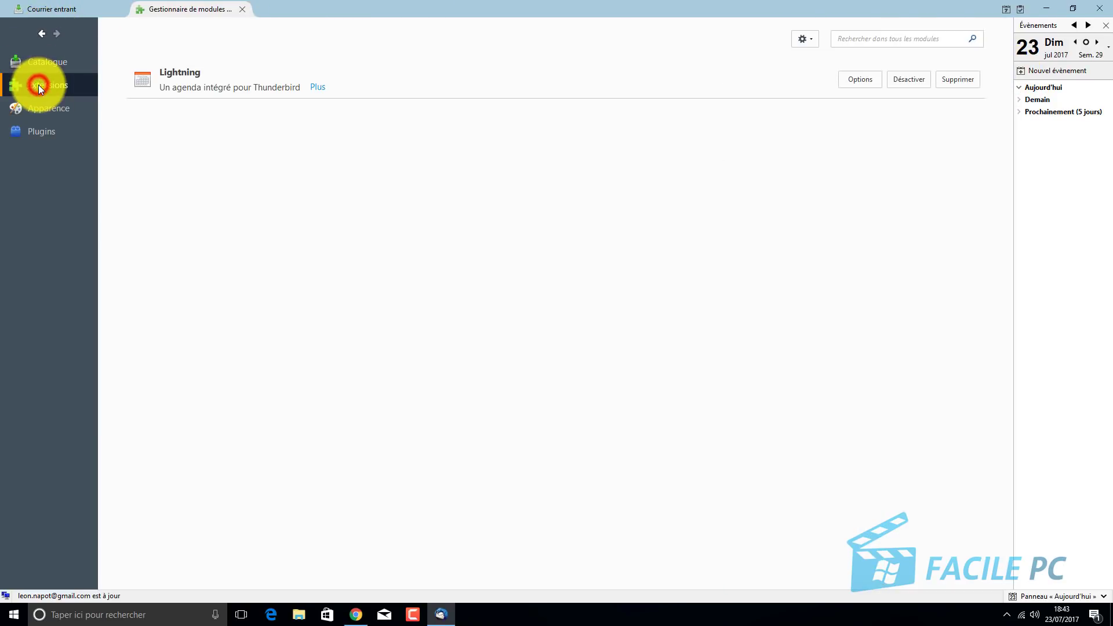
{"action": "left_click", "coordinate": [851, 39]}
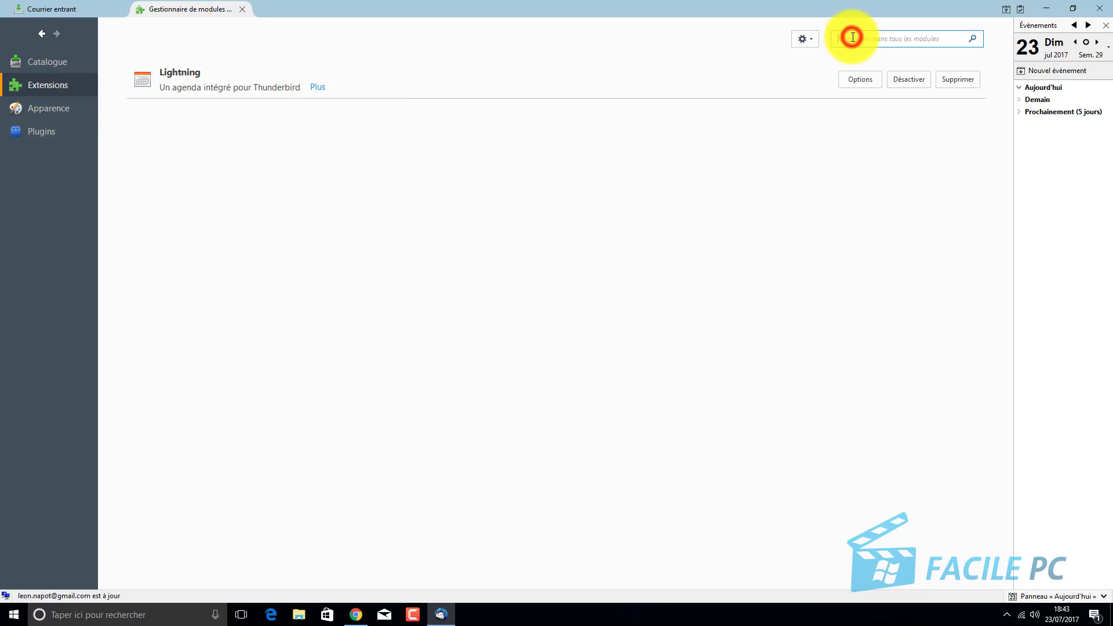
{"action": "type", "text": "filel"}
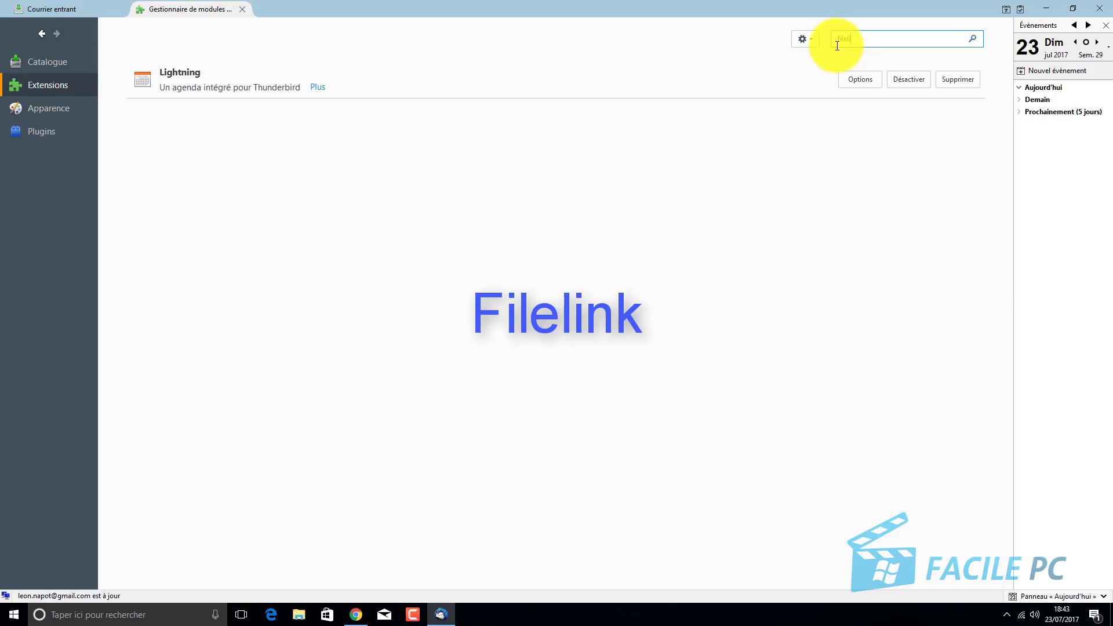
{"action": "type", "text": "ink"}
{"action": "key", "text": "Return"}
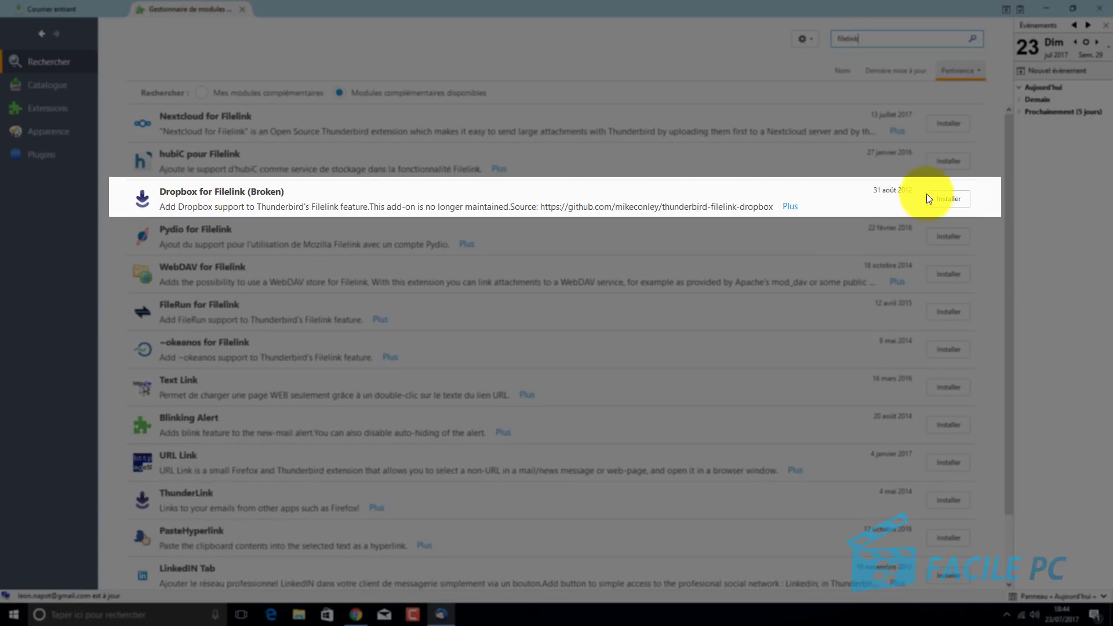
Install the Dropbox for Filelink add-on and restart Thunderbird now.
{"action": "left_click", "coordinate": [943, 203]}
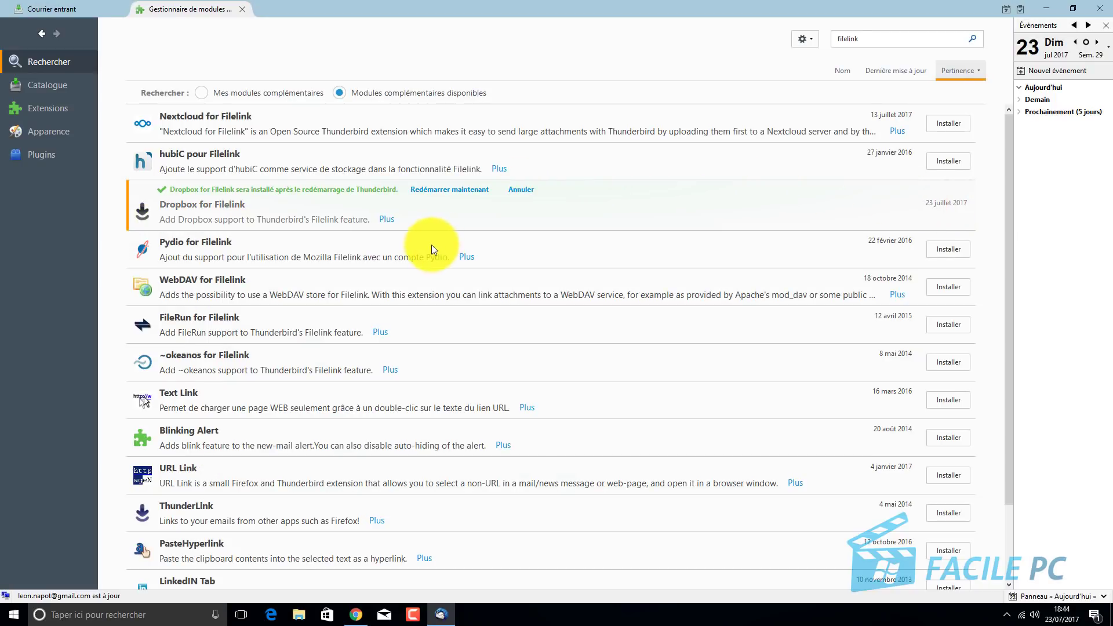
{"action": "left_click", "coordinate": [440, 190]}
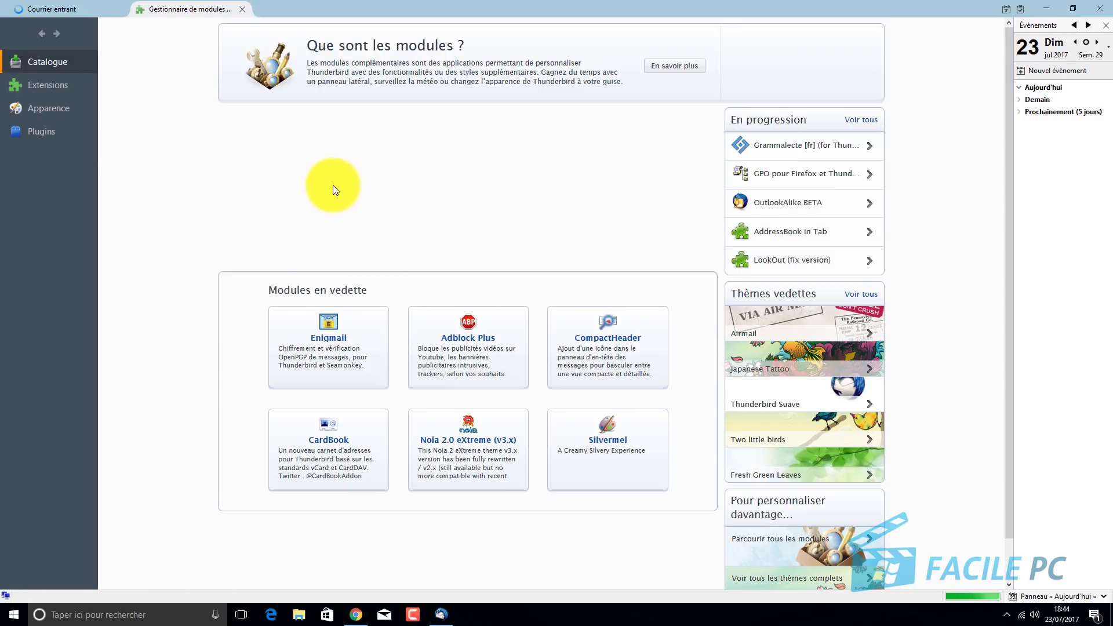
Close the Add-ons tab, open Options on Attachments > Outgoing, and select the Mo size threshold.
{"action": "left_click", "coordinate": [242, 8]}
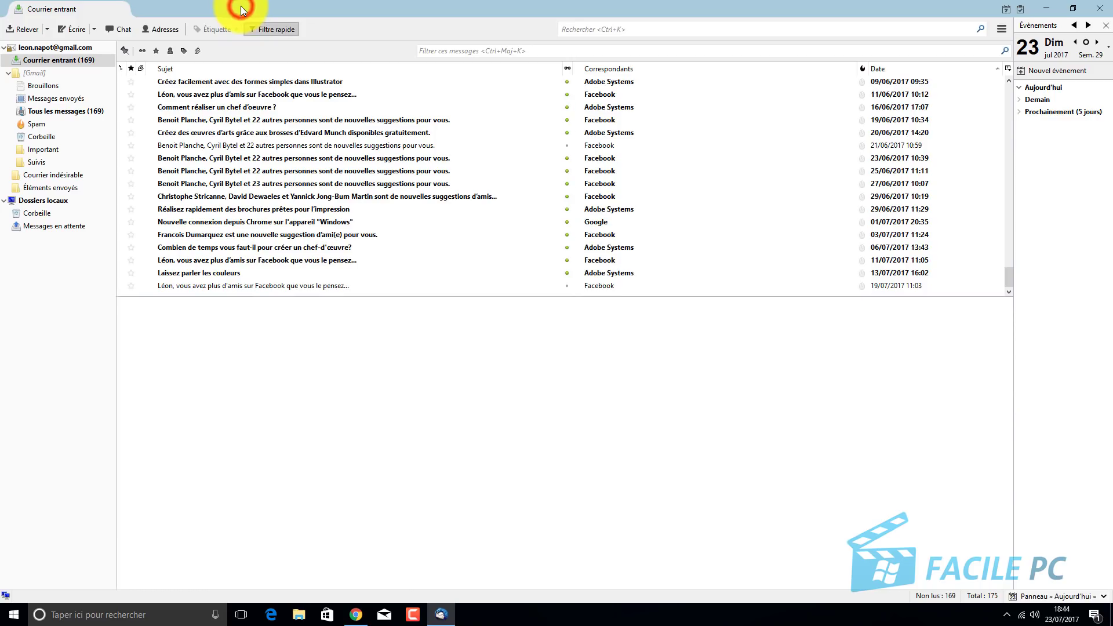
{"action": "left_click", "coordinate": [1001, 29]}
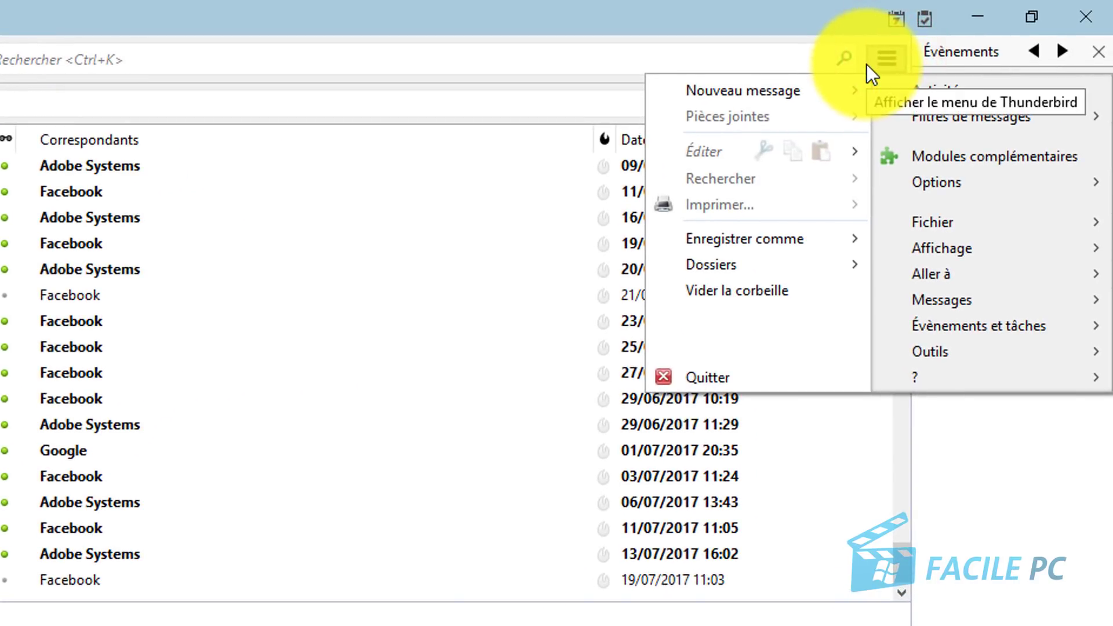
{"action": "mouse_move", "coordinate": [926, 187]}
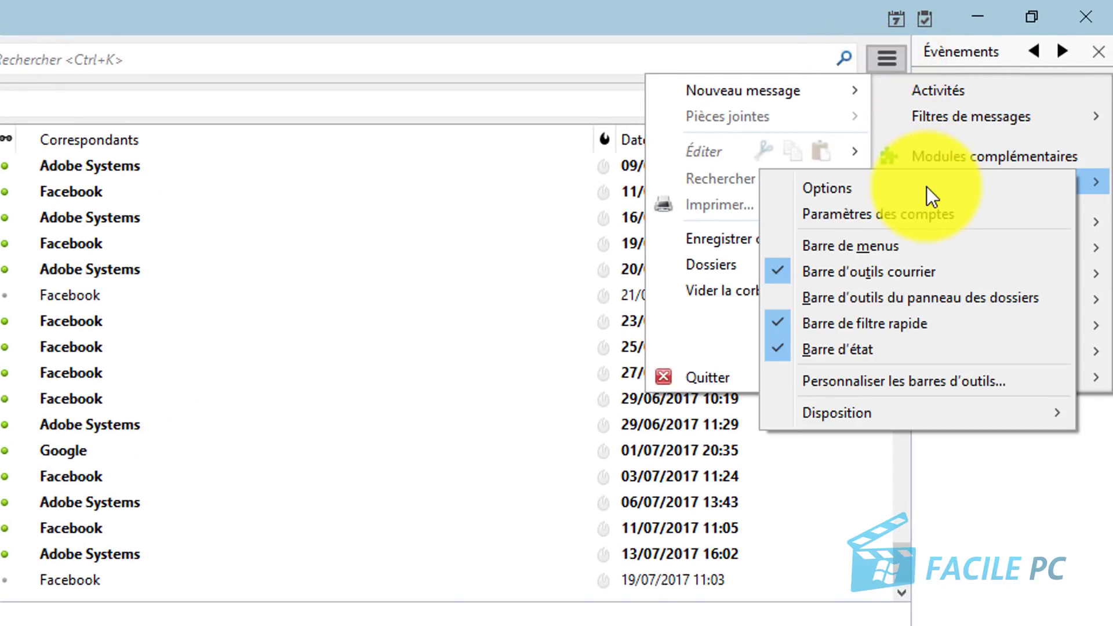
{"action": "left_click", "coordinate": [835, 187]}
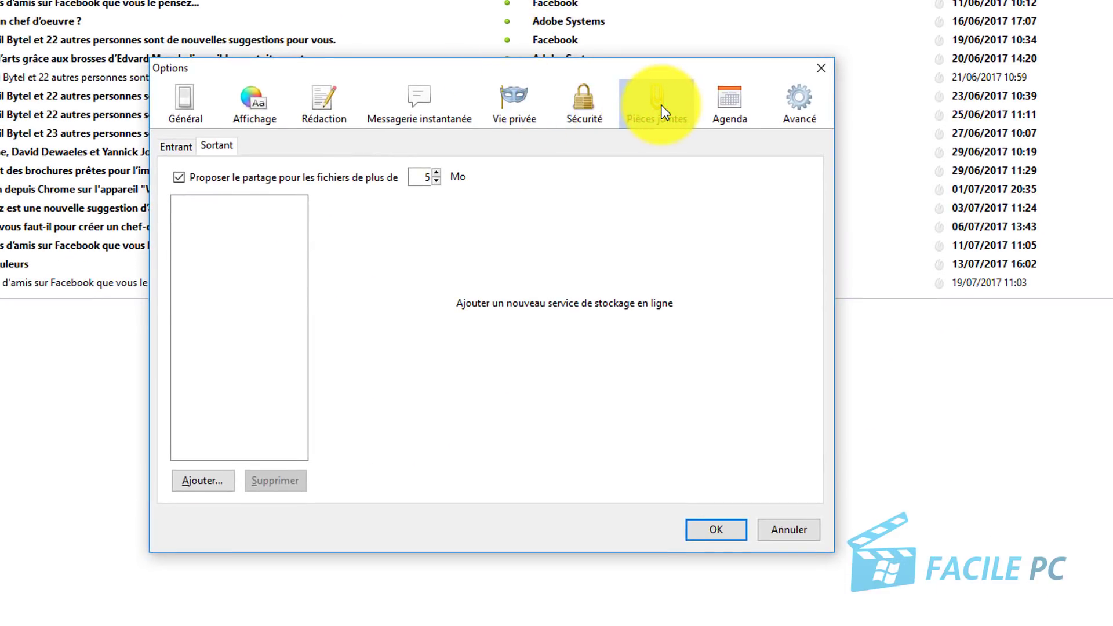
{"action": "left_click", "coordinate": [222, 149]}
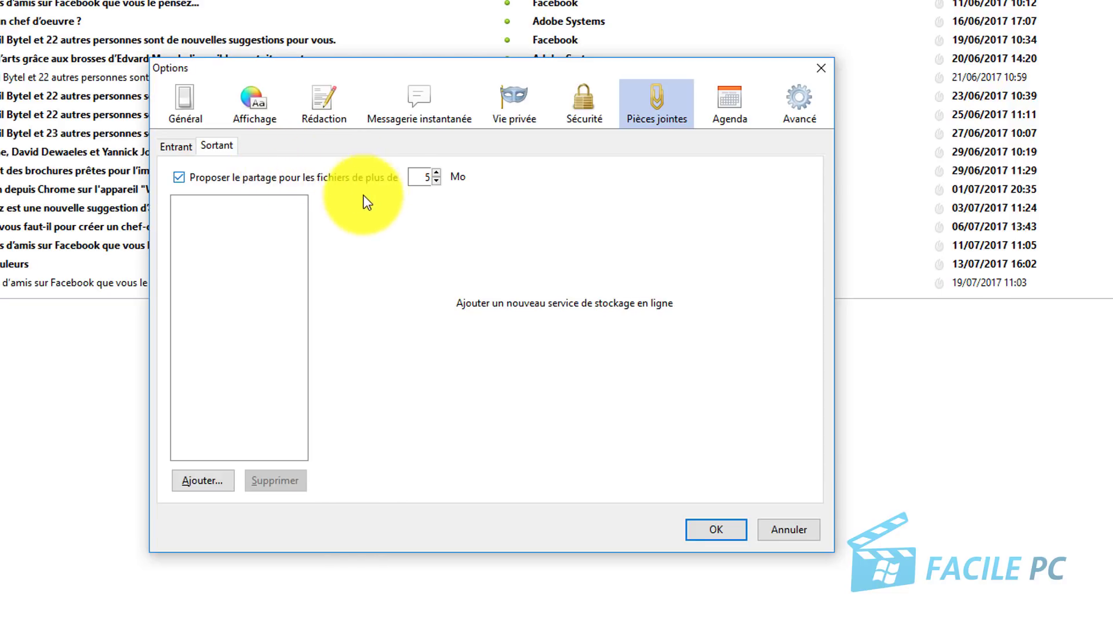
{"action": "left_click", "coordinate": [436, 180]}
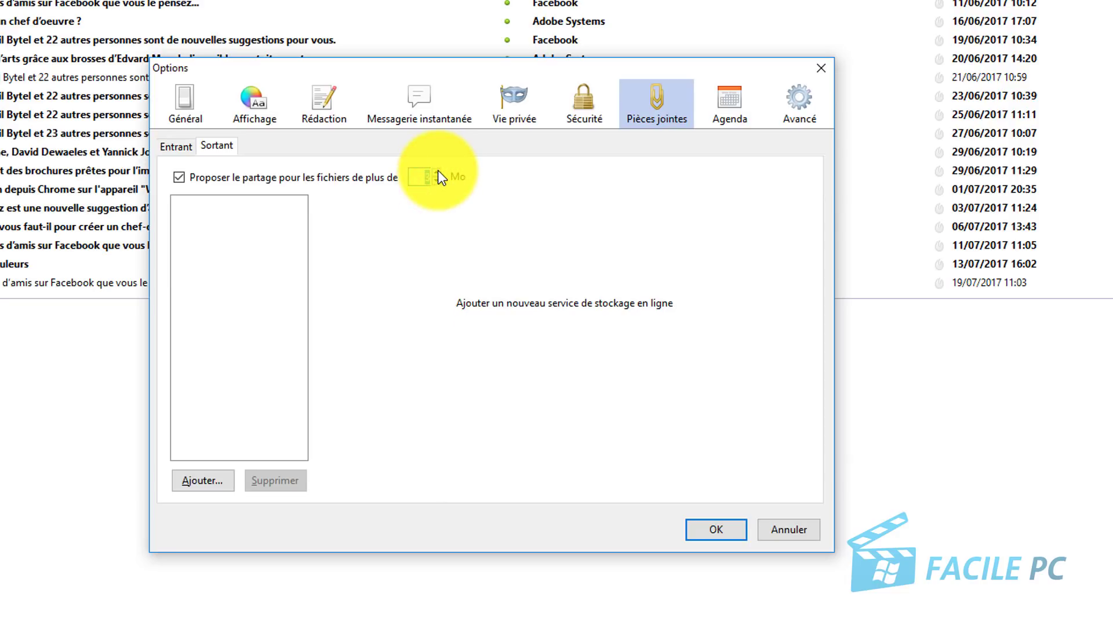
{"action": "left_click", "coordinate": [437, 170]}
{"action": "left_click", "coordinate": [437, 169]}
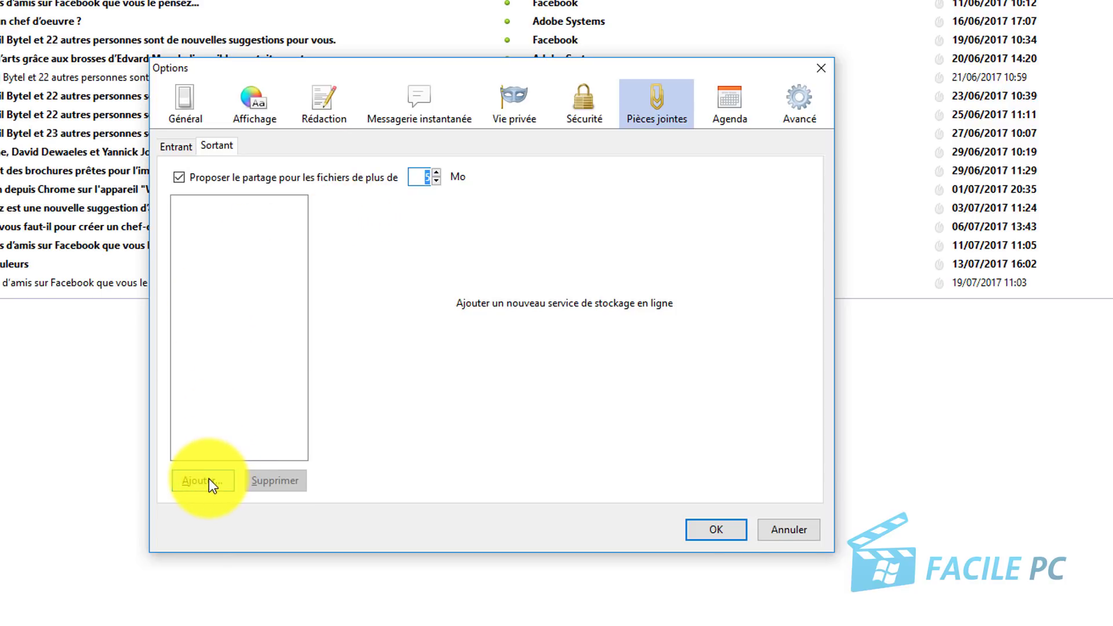
Add a new storage service, choose Dropbox, and start account setup.
{"action": "left_click", "coordinate": [204, 480]}
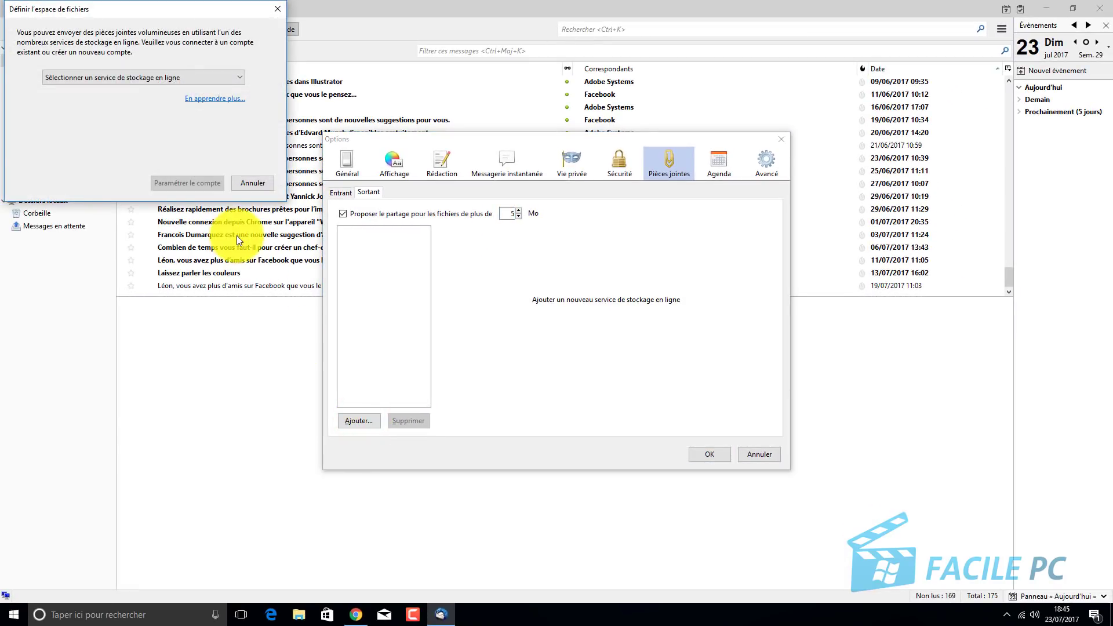
{"action": "left_click", "coordinate": [101, 76]}
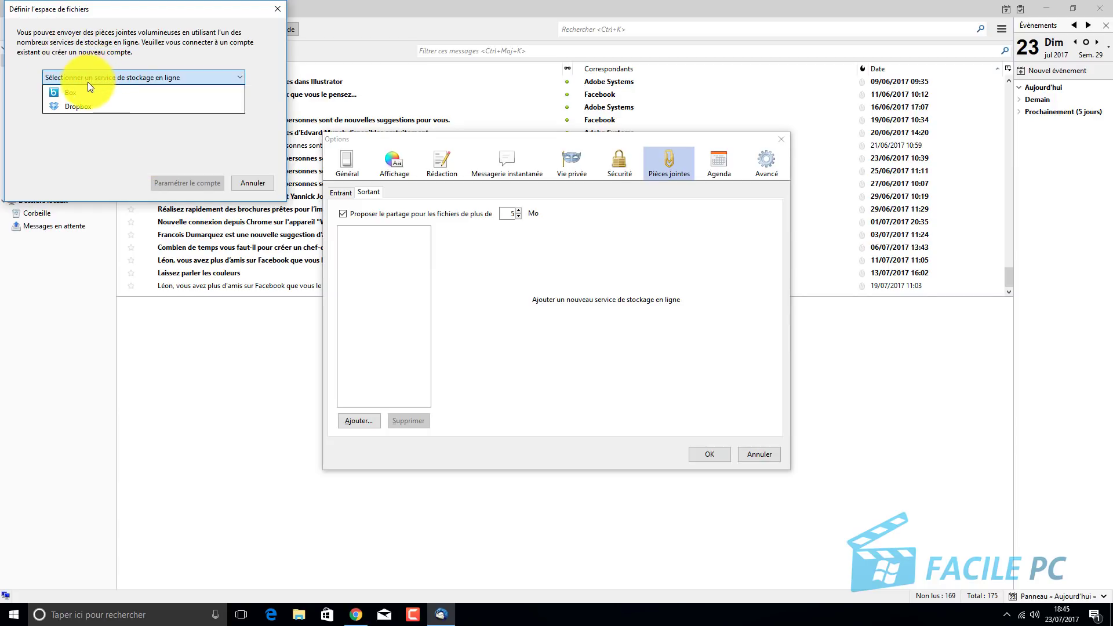
{"action": "left_click", "coordinate": [62, 103]}
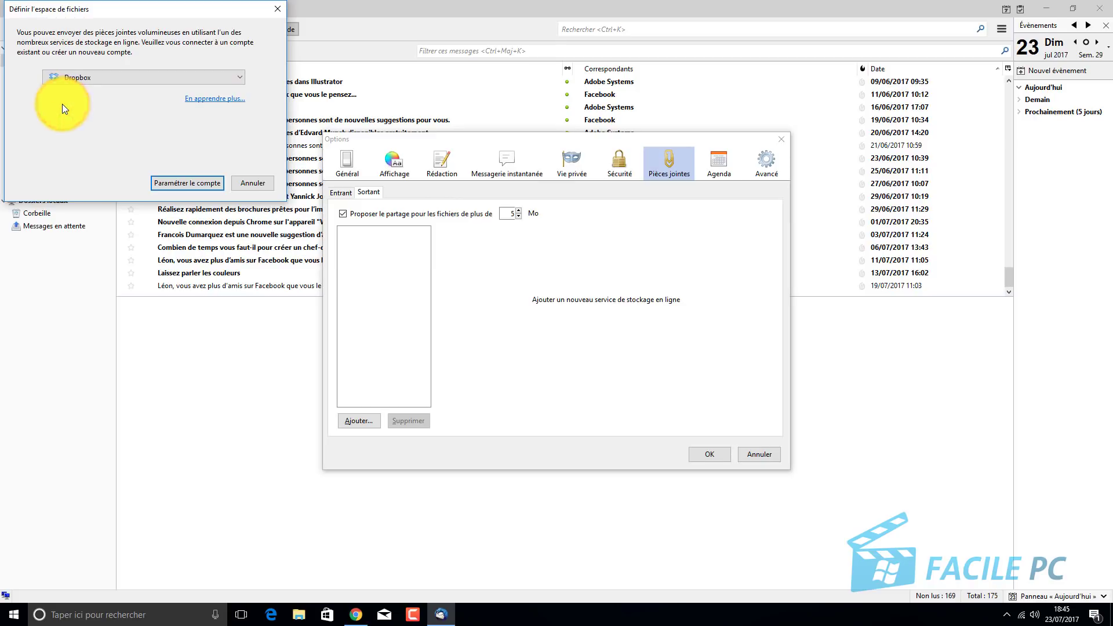
{"action": "left_click", "coordinate": [184, 183]}
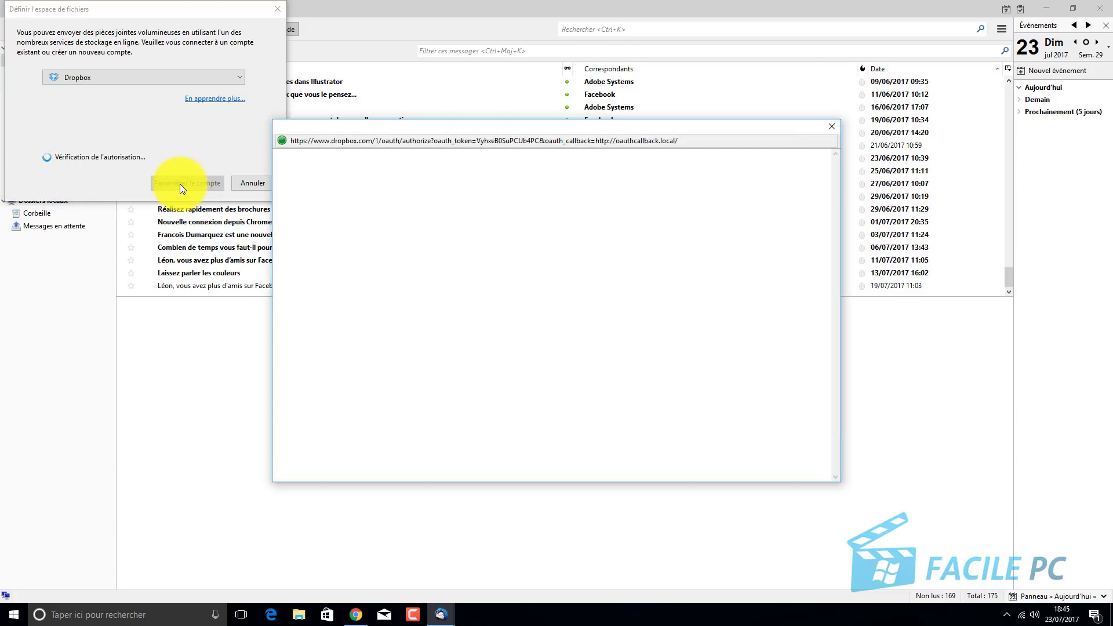
Sign in with the Dropbox account credentials, authorize Thunderbird, and confirm the Options with OK.
{"action": "left_click", "coordinate": [481, 378]}
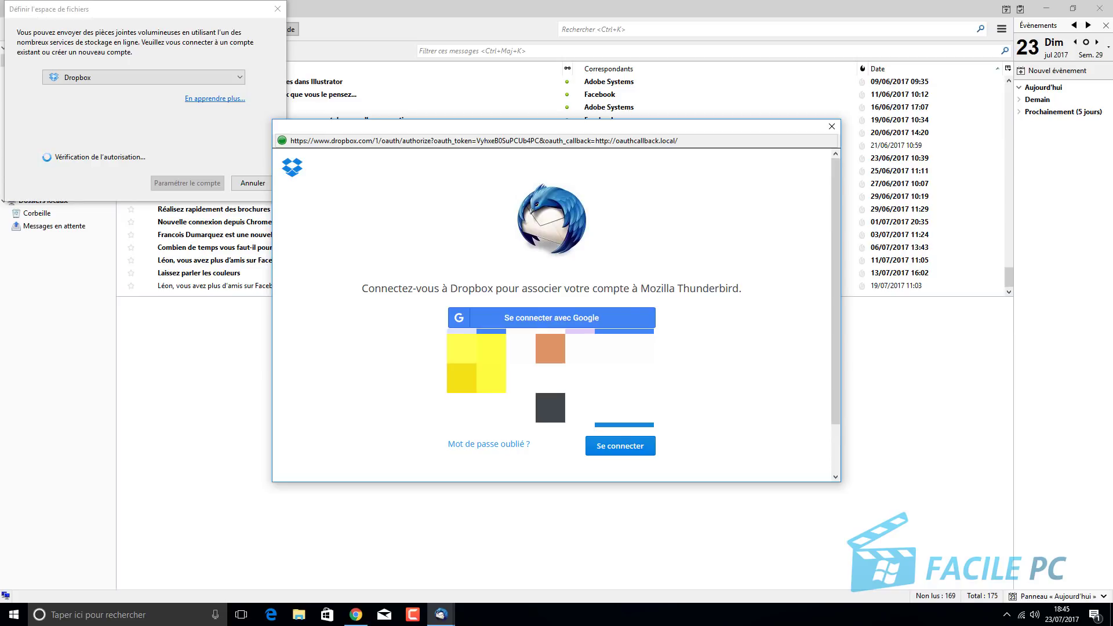
{"action": "left_click", "coordinate": [615, 457]}
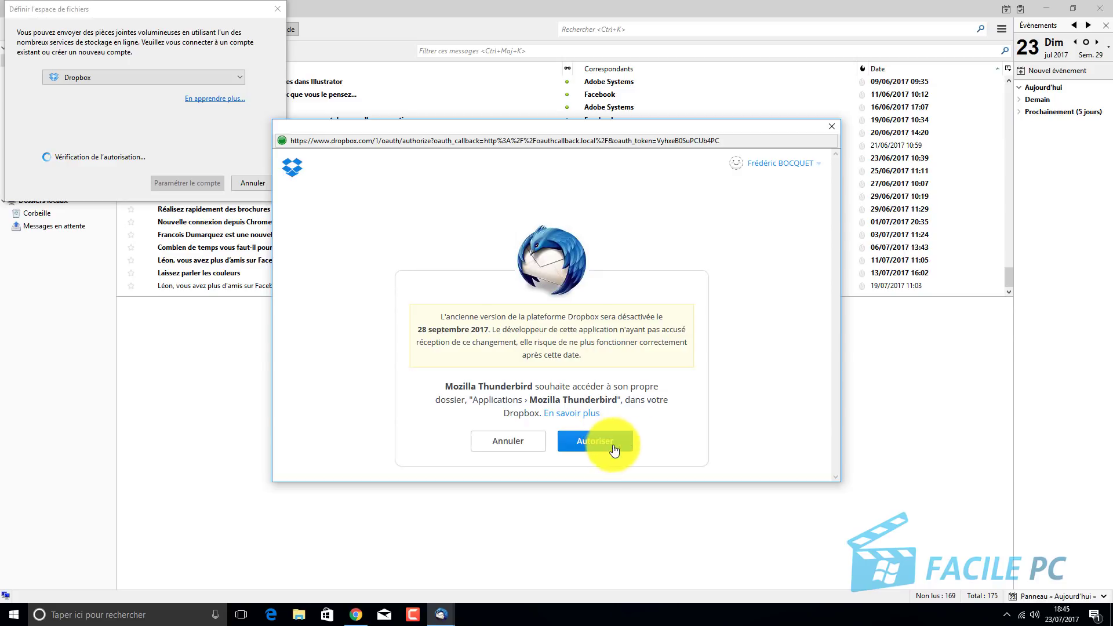
{"action": "left_click", "coordinate": [614, 443]}
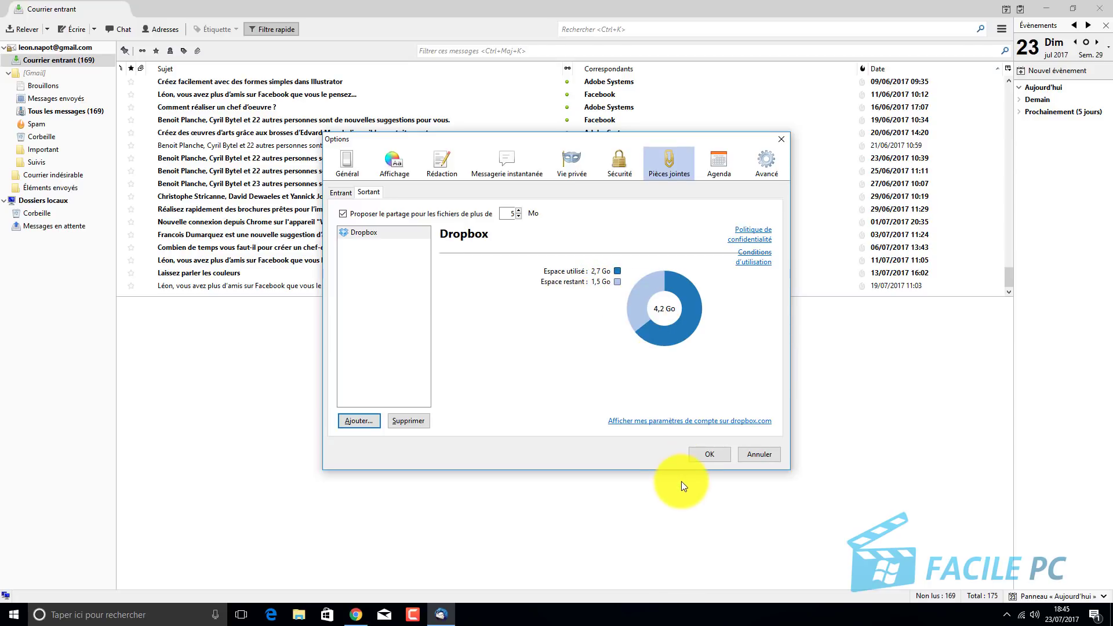
{"action": "left_click", "coordinate": [714, 453]}
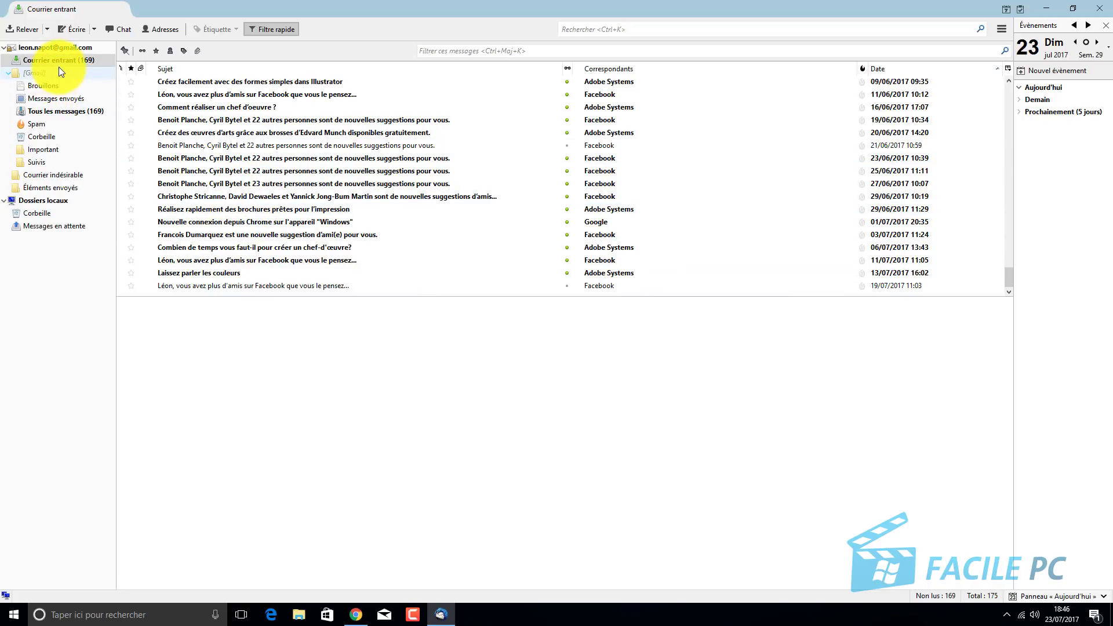
Compose a new message with subject 'test' and bring up the attach-files dialog.
{"action": "left_click", "coordinate": [76, 32]}
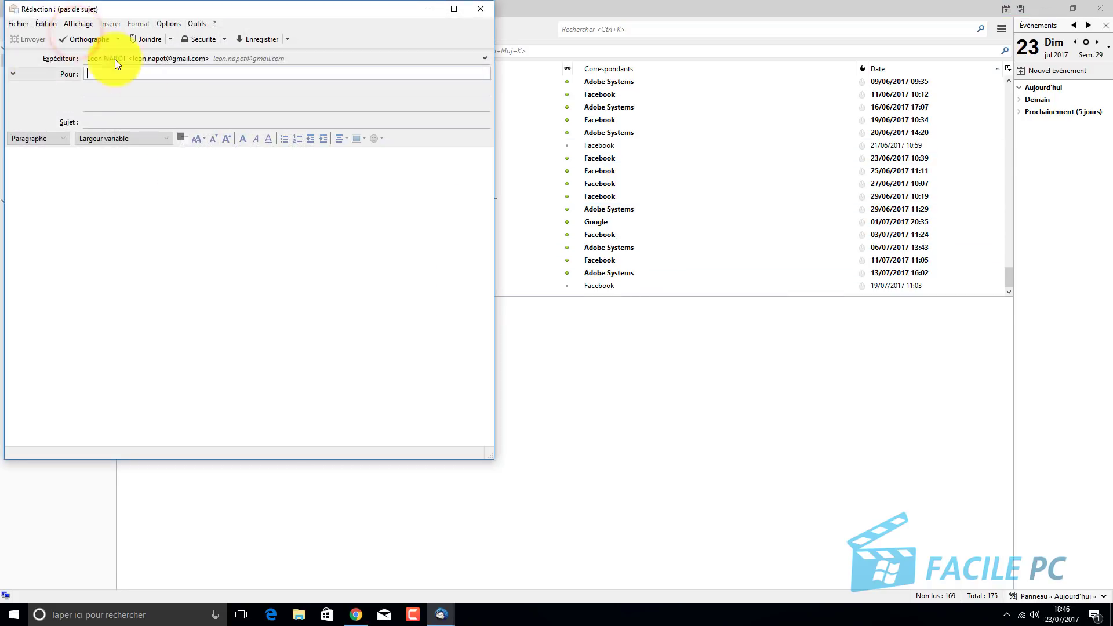
{"action": "left_click", "coordinate": [122, 120]}
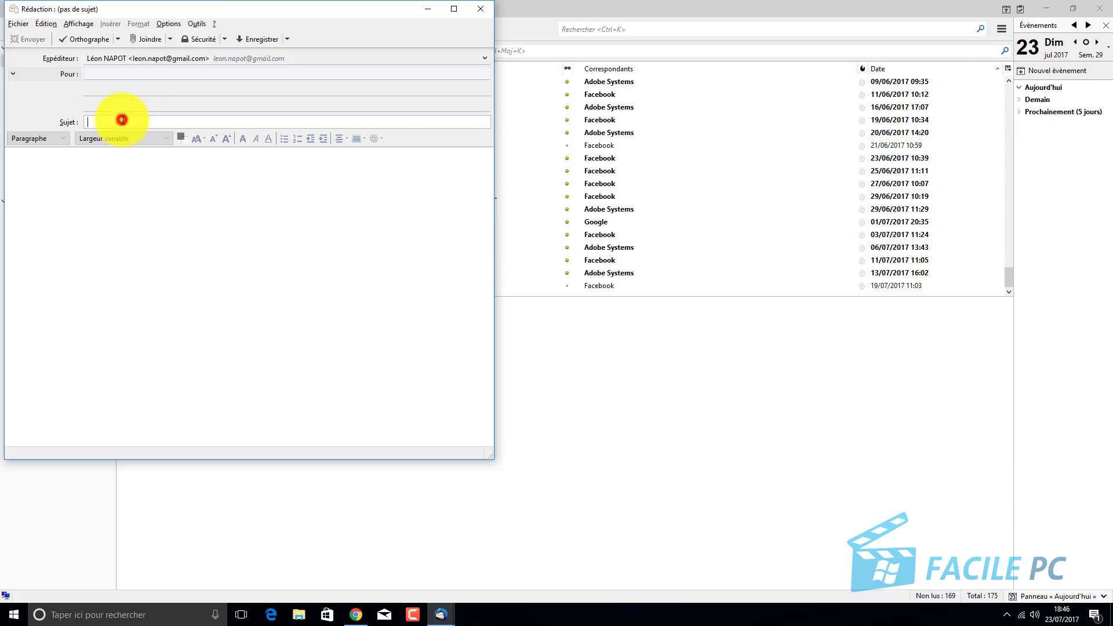
{"action": "type", "text": "test"}
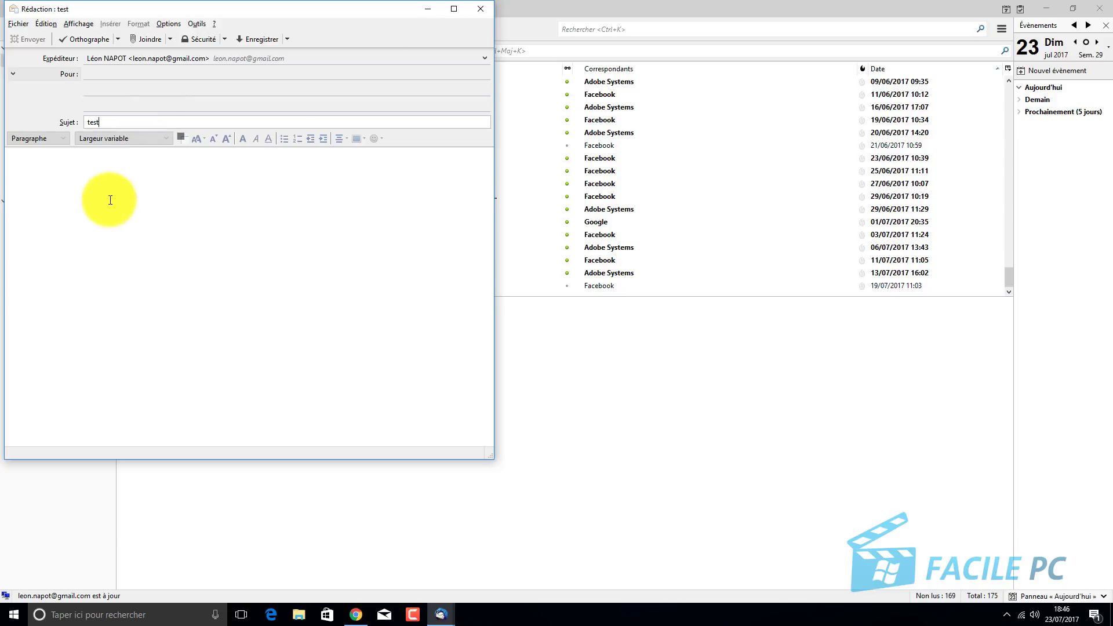
{"action": "left_click", "coordinate": [150, 39]}
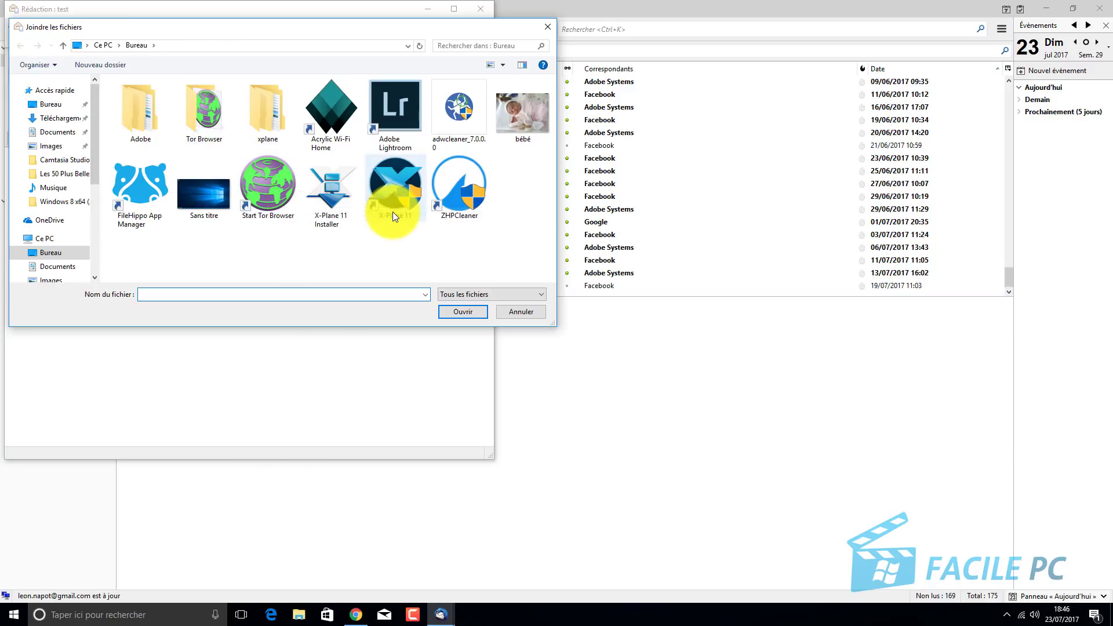
Attach adwcleaner_7.0.0.0.exe from the Bureau folder.
{"action": "double_click", "coordinate": [451, 109]}
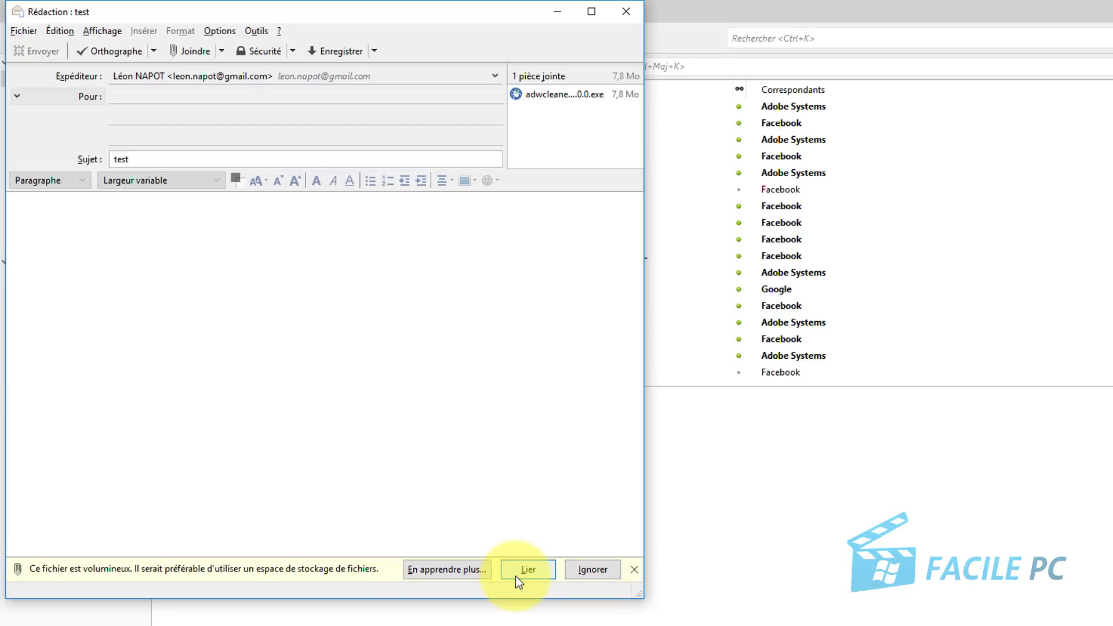
Link the file via Dropbox, address the message to the user's own e-mail, and send it.
{"action": "left_click", "coordinate": [525, 570]}
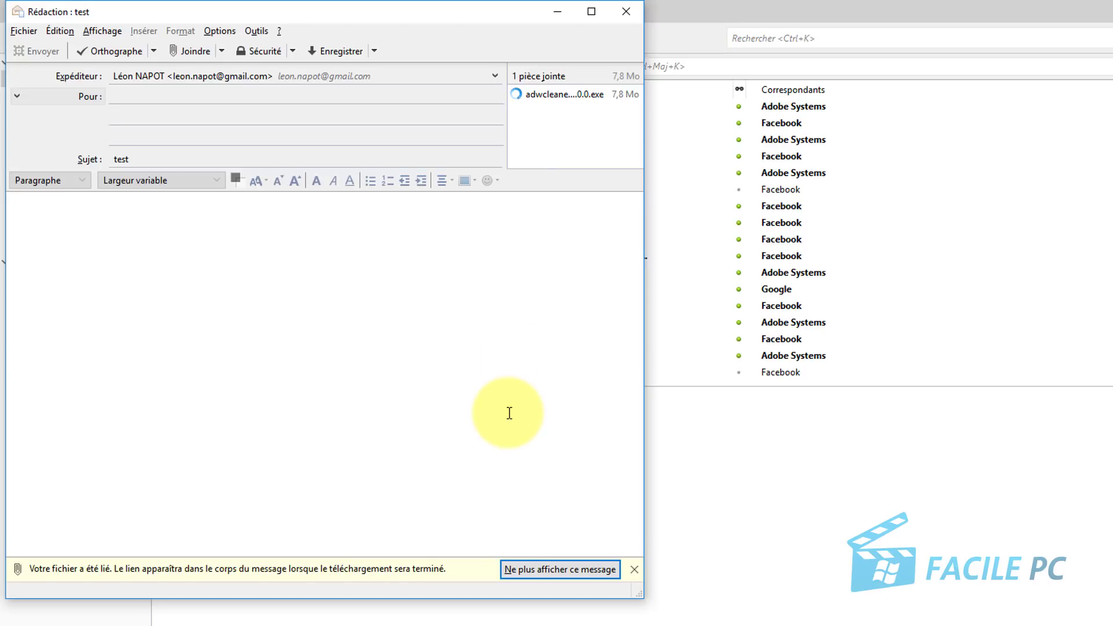
{"action": "left_click", "coordinate": [305, 96]}
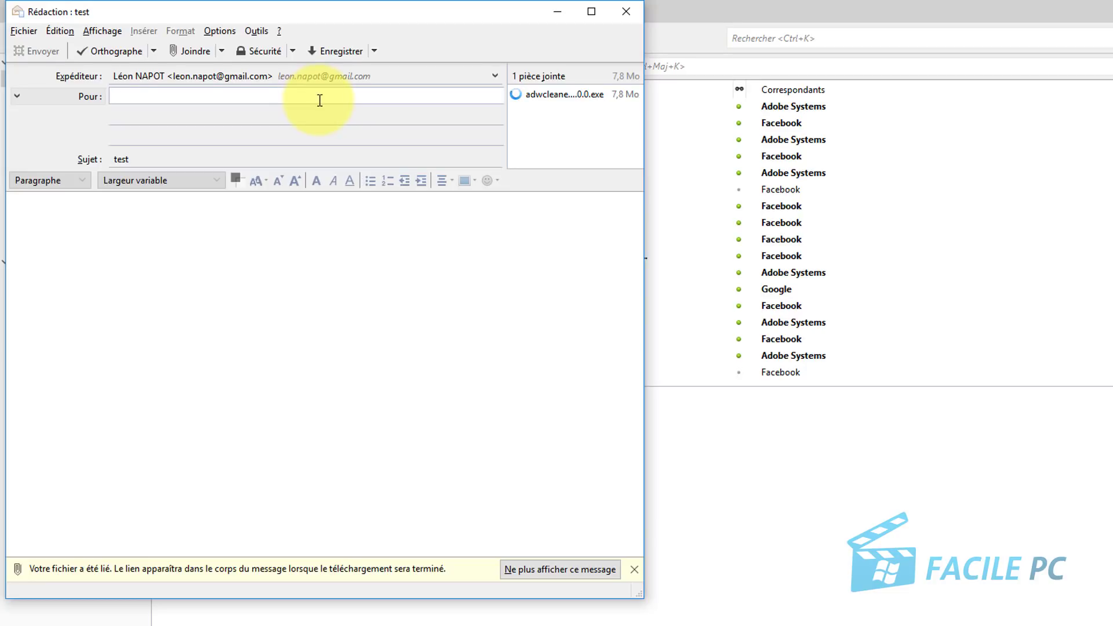
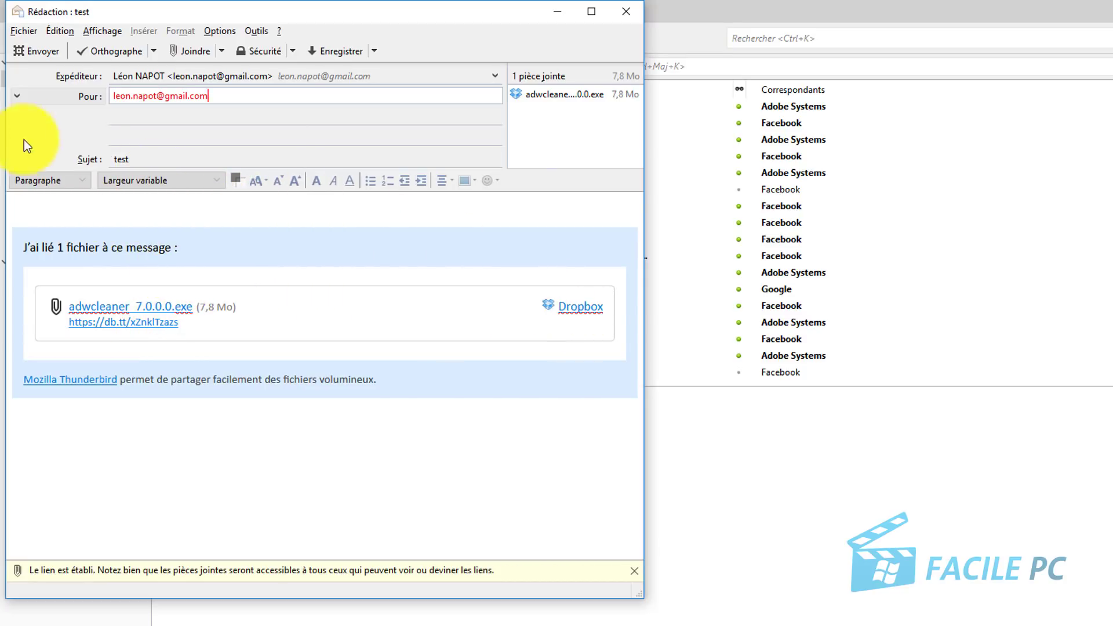
{"action": "left_click", "coordinate": [37, 50]}
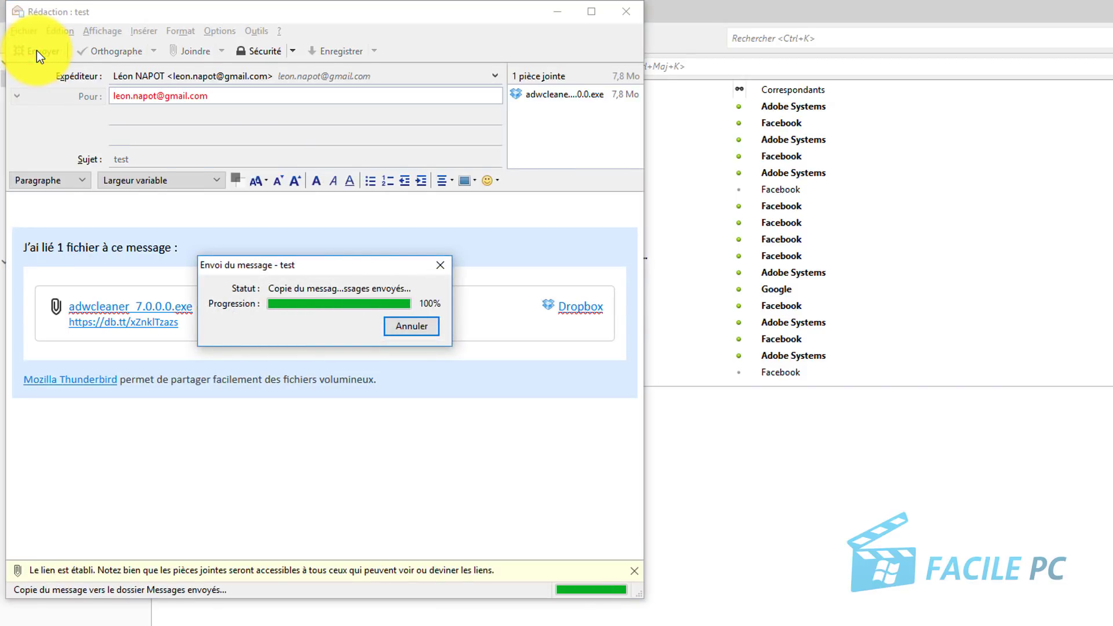
Return to the Courrier entrant folder to see the arrived test message.
{"action": "left_click", "coordinate": [60, 79]}
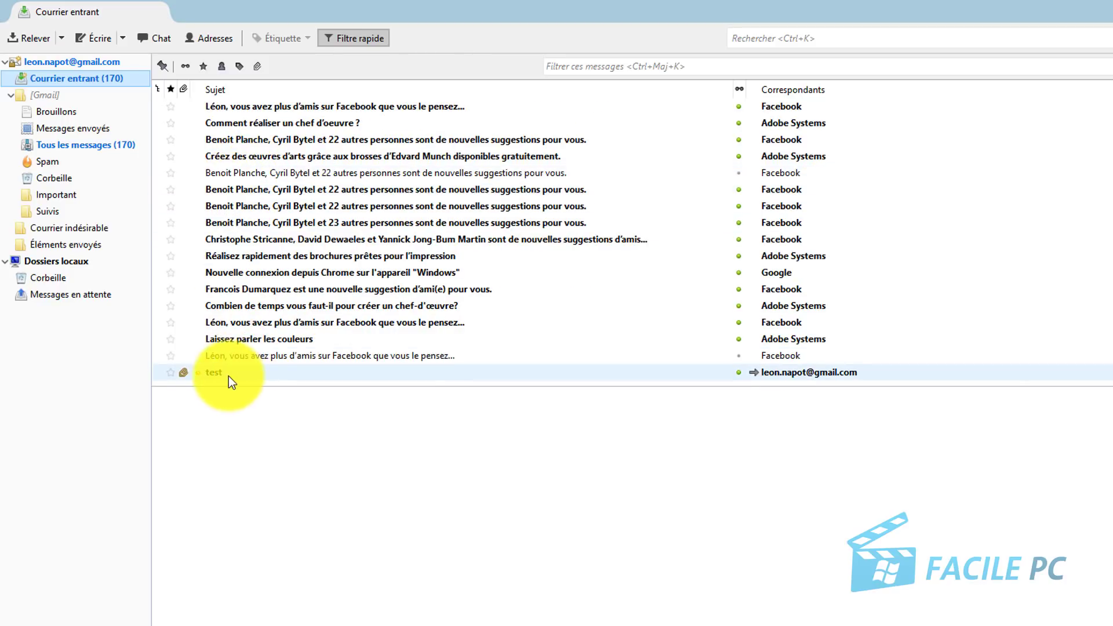
Open the received test message and follow its db.tt Dropbox link.
{"action": "left_click", "coordinate": [217, 373]}
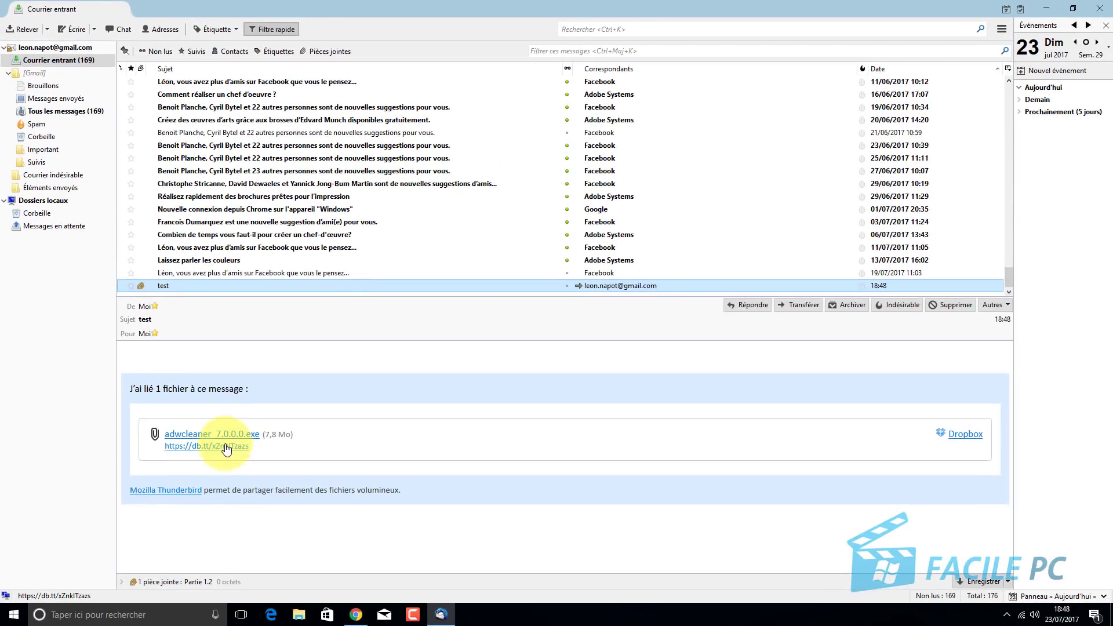
{"action": "left_click", "coordinate": [226, 447]}
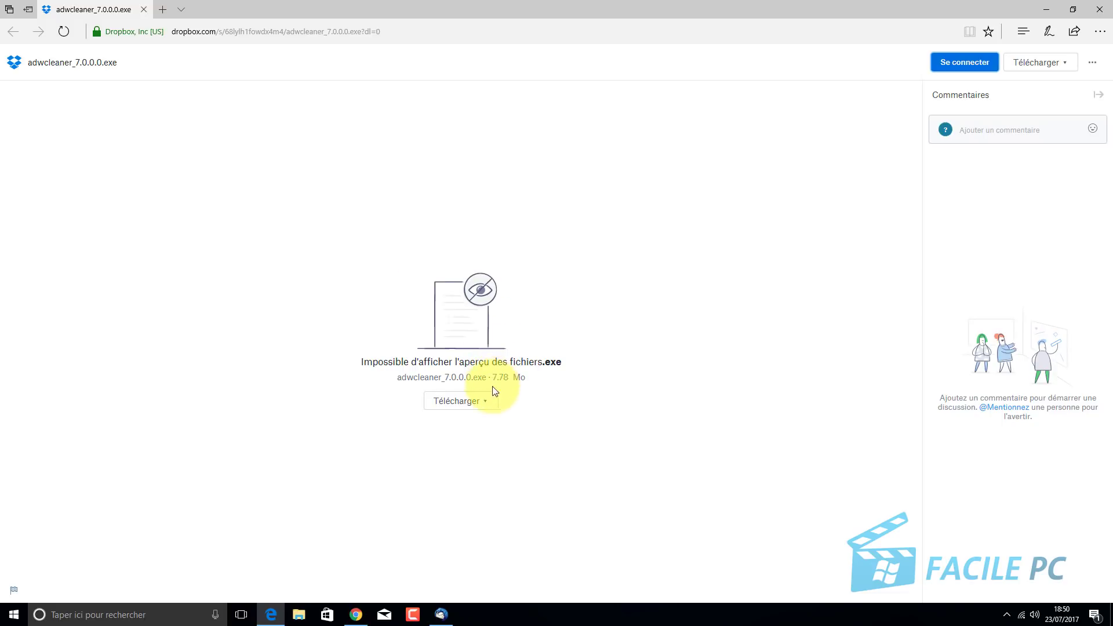
View the Dropbox download options for adwcleaner_7.0.0.0.exe, then close Edge.
{"action": "left_click", "coordinate": [473, 403]}
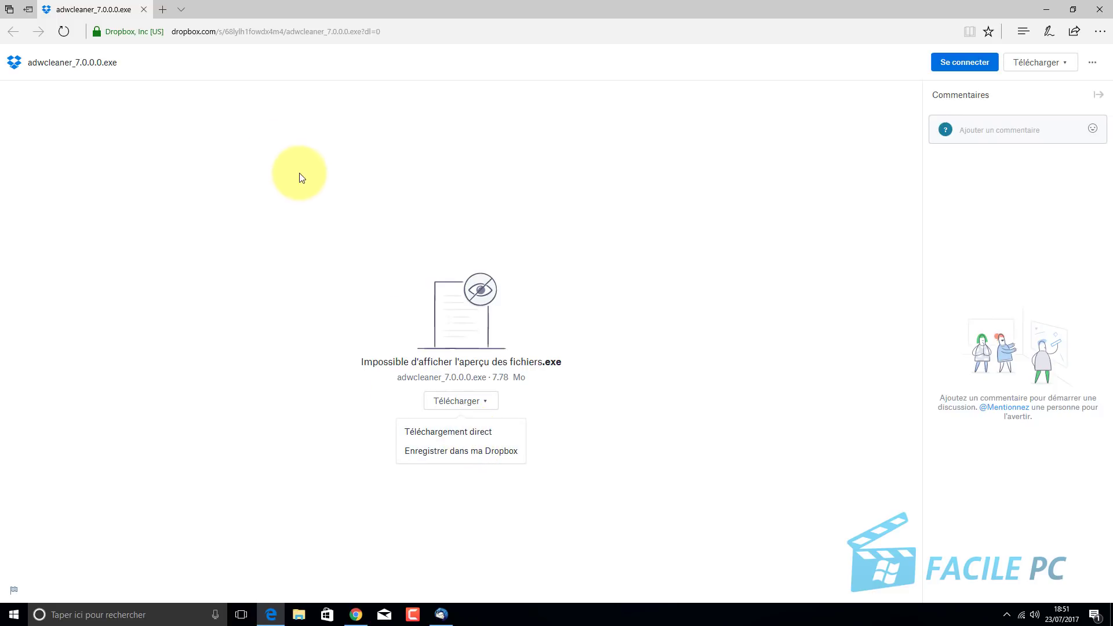
{"action": "left_click", "coordinate": [143, 10]}
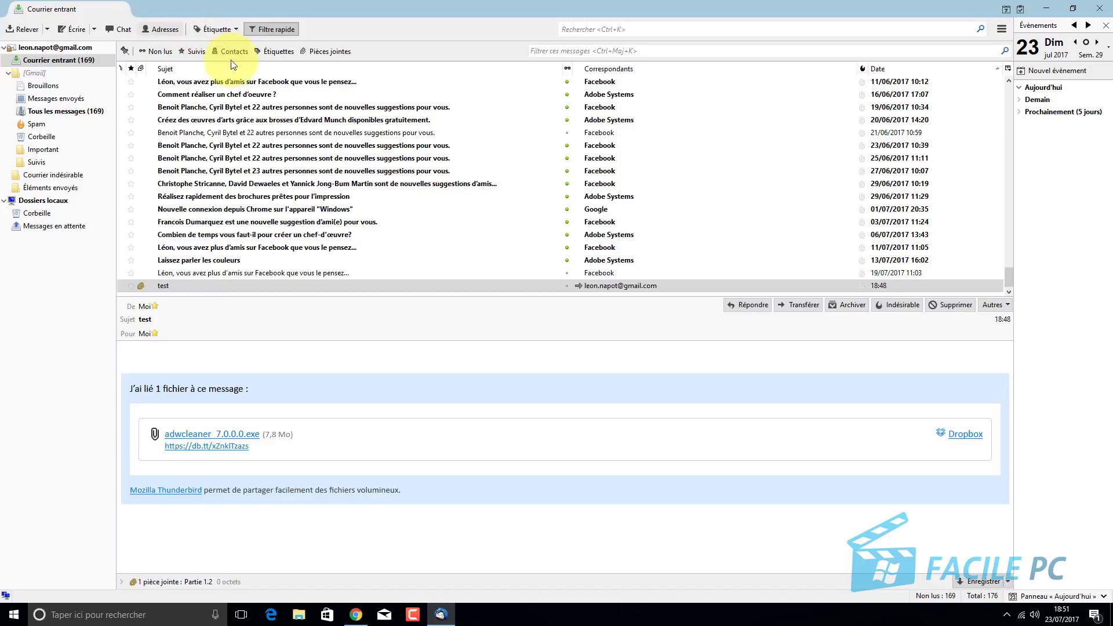
Start forwarding the 23/06 Facebook message, close that draft, and select the 21/06 message.
{"action": "left_click", "coordinate": [365, 148]}
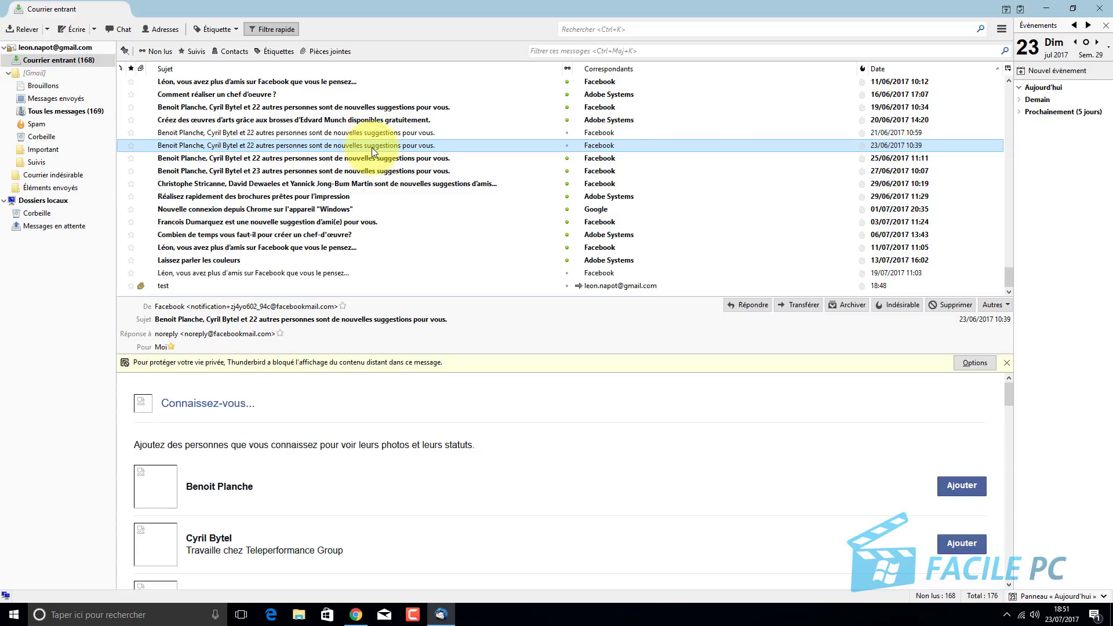
{"action": "right_click", "coordinate": [371, 147]}
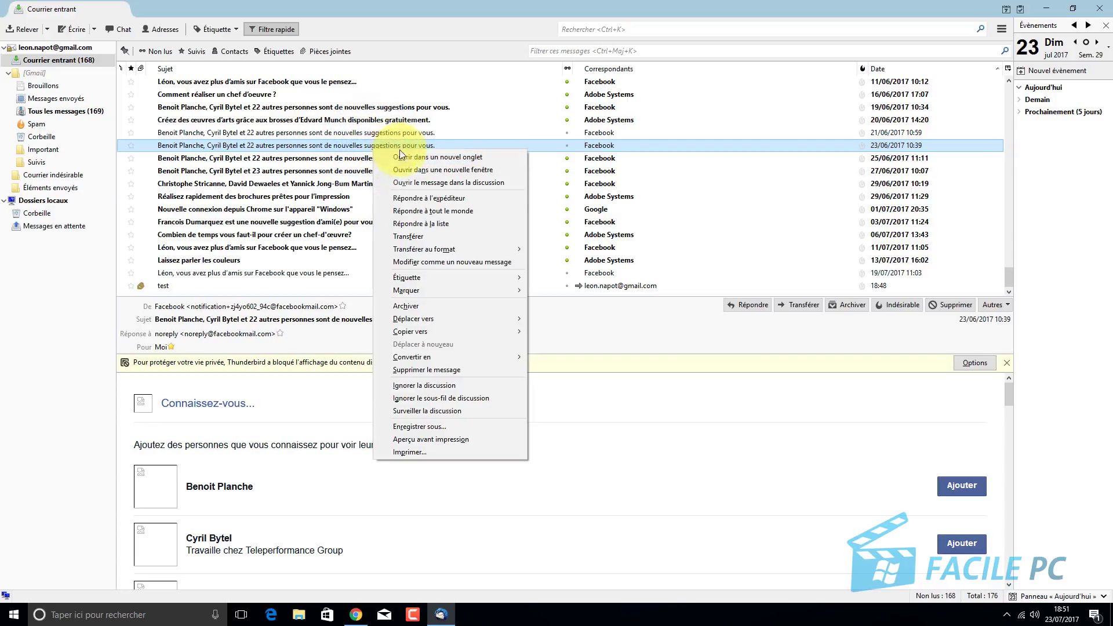
{"action": "left_click", "coordinate": [430, 234]}
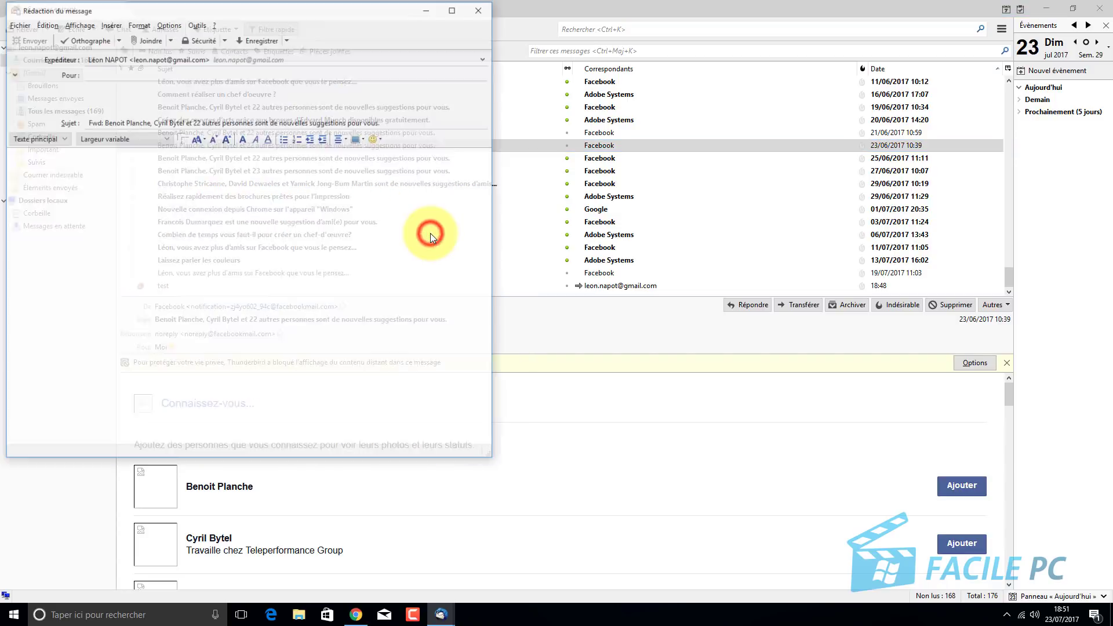
{"action": "left_click", "coordinate": [481, 9]}
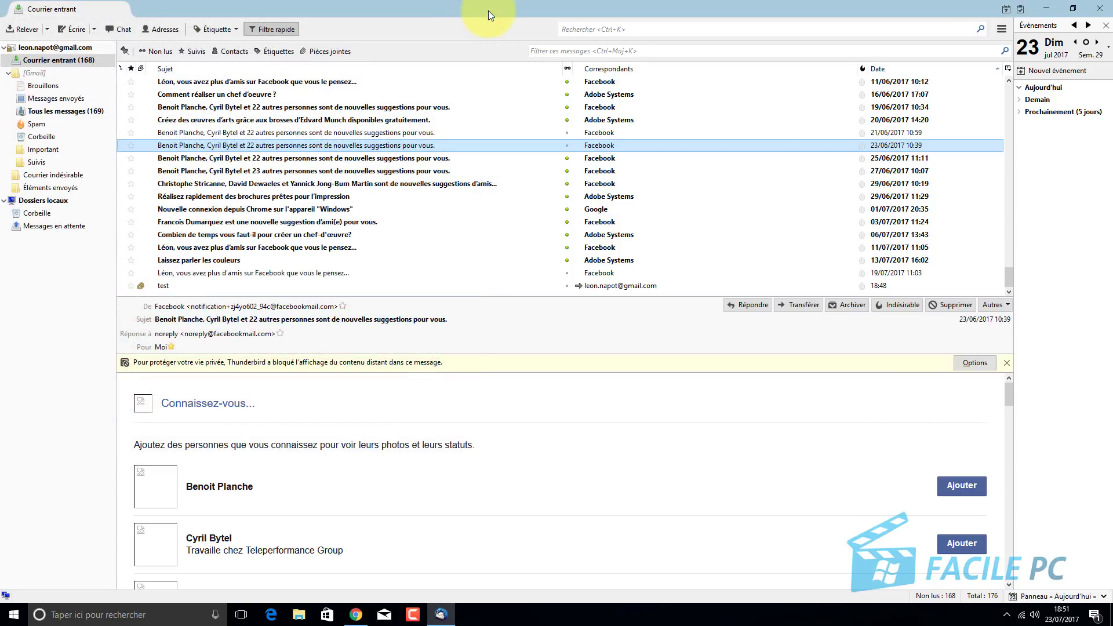
{"action": "left_click", "coordinate": [481, 133]}
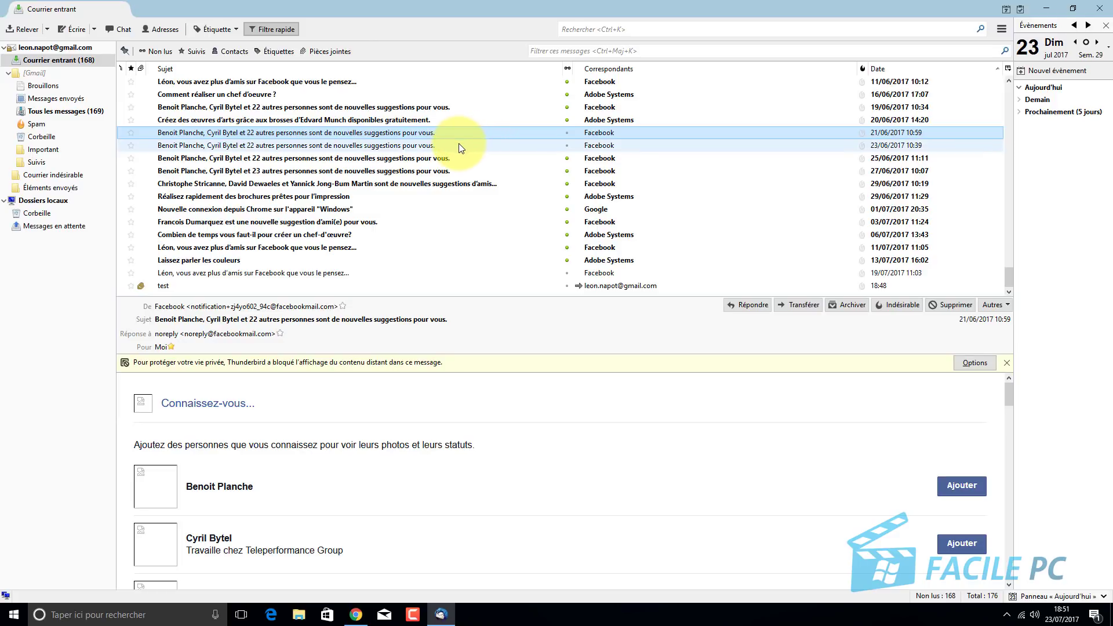
Add the 23/06, 25/06, 27/06 and 29/06 messages and forward all five as .eml attachments.
{"action": "left_click", "coordinate": [457, 146], "text": "ctrl"}
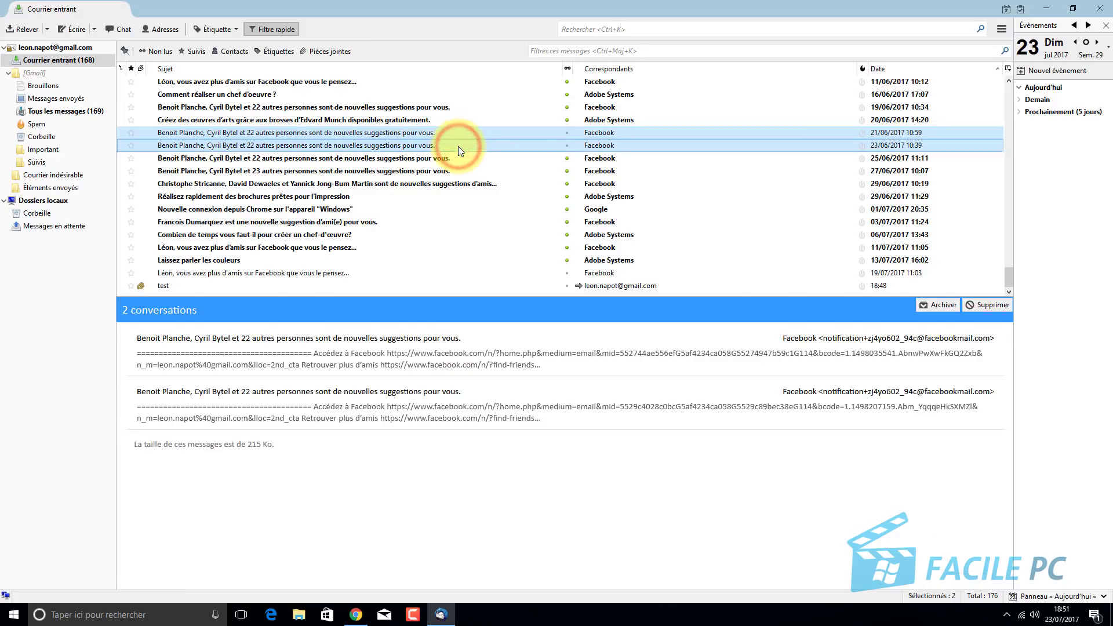
{"action": "left_click", "coordinate": [446, 158], "text": "ctrl"}
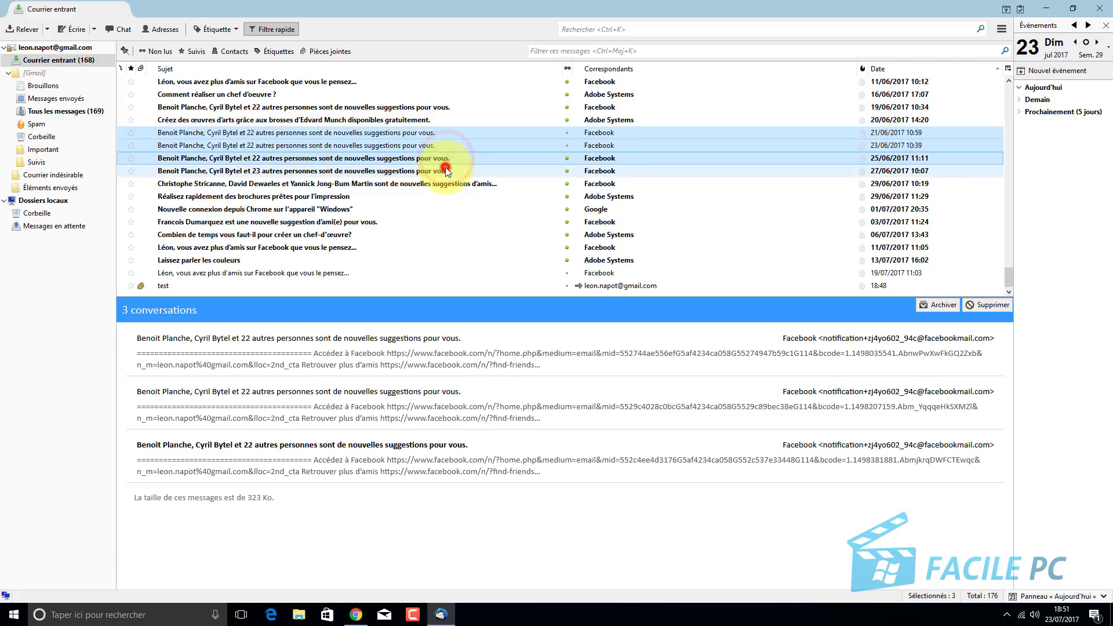
{"action": "left_click", "coordinate": [444, 170], "text": "ctrl"}
{"action": "left_click", "coordinate": [444, 184], "text": "ctrl"}
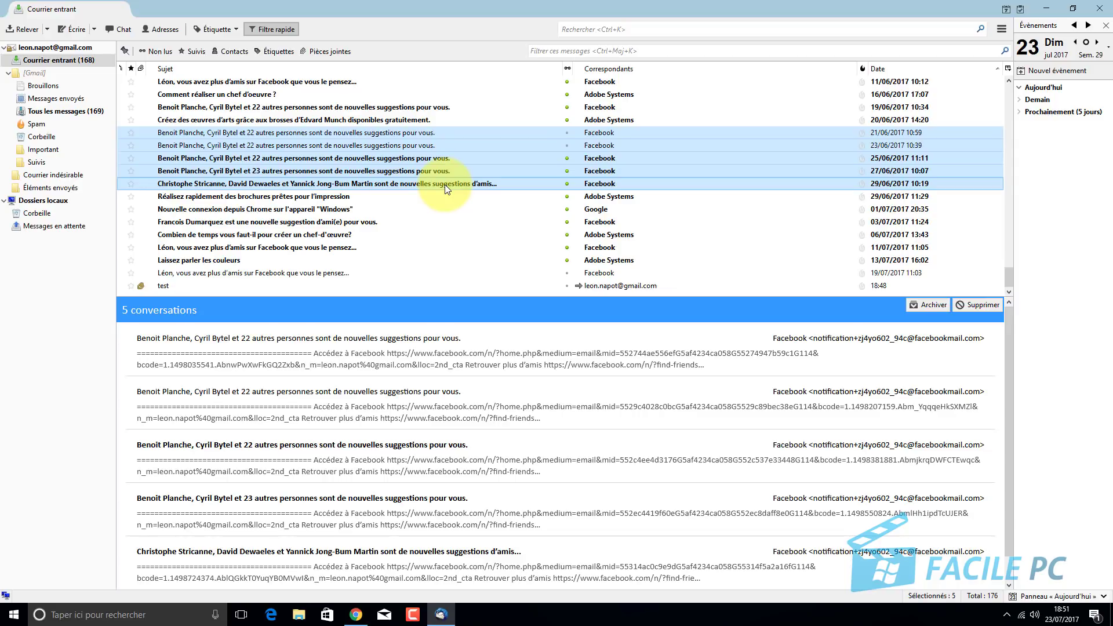
{"action": "right_click", "coordinate": [444, 184]}
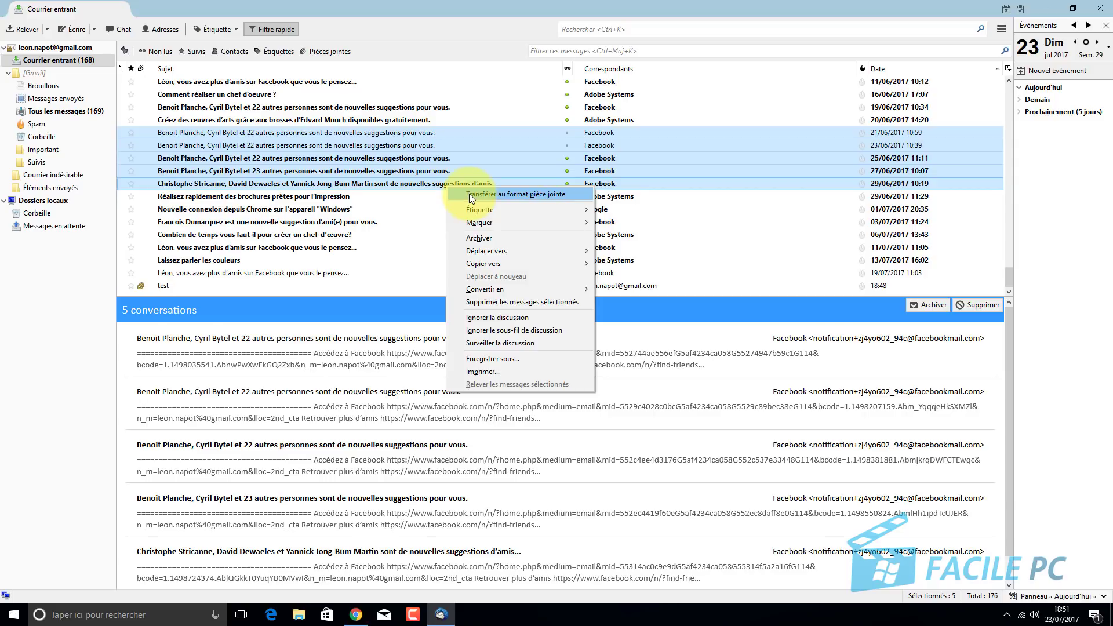
{"action": "left_click", "coordinate": [469, 194]}
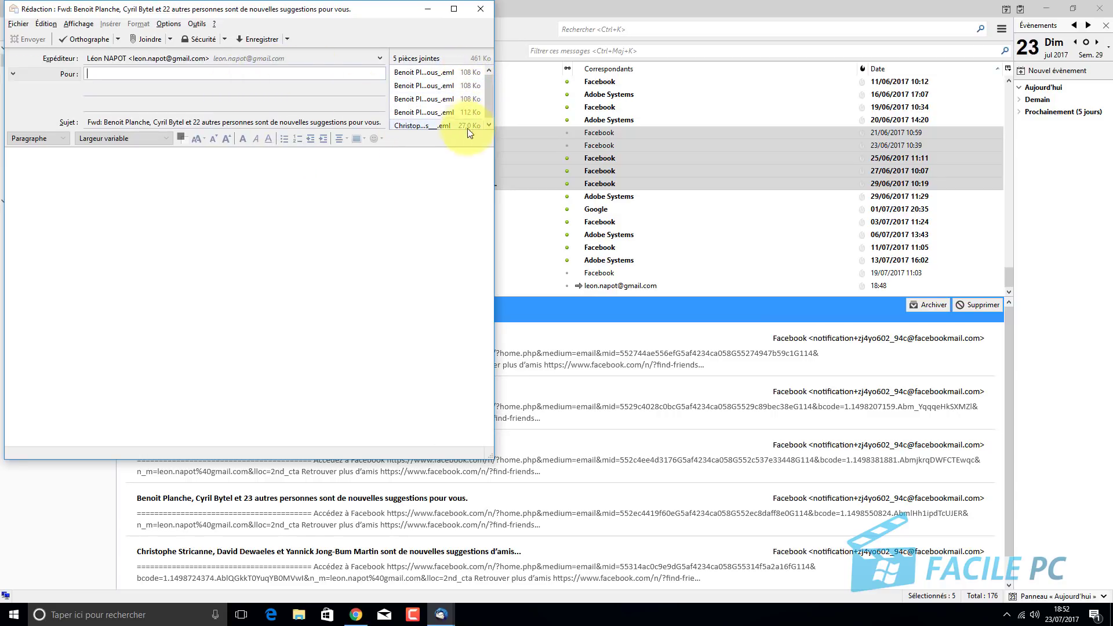
Read the last attached .eml email, then close the forward draft without saving it.
{"action": "left_click", "coordinate": [491, 81]}
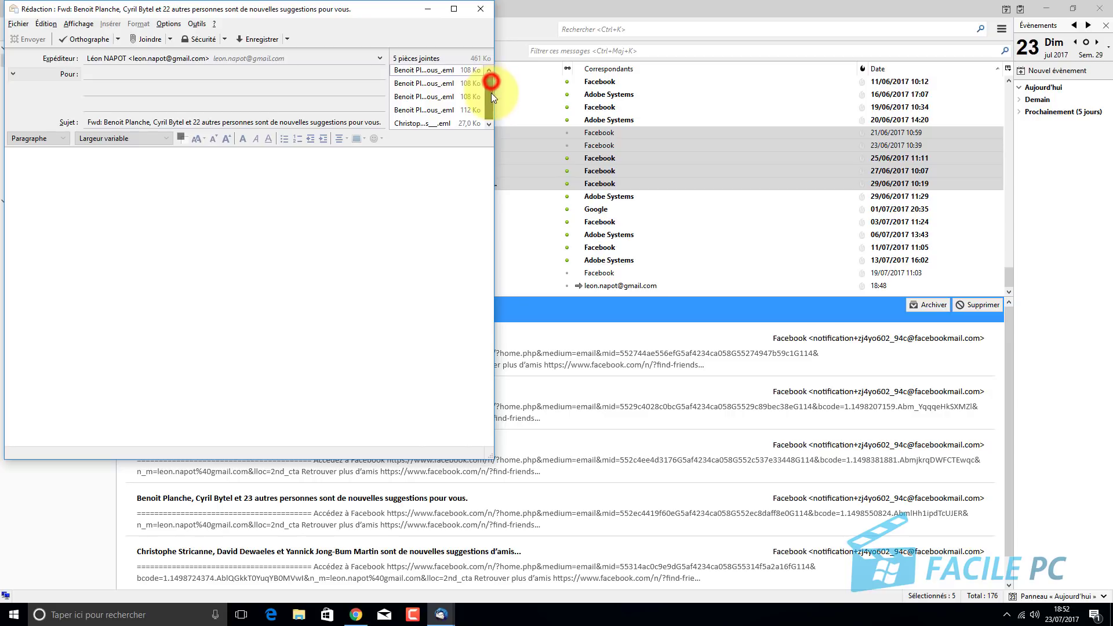
{"action": "double_click", "coordinate": [437, 123]}
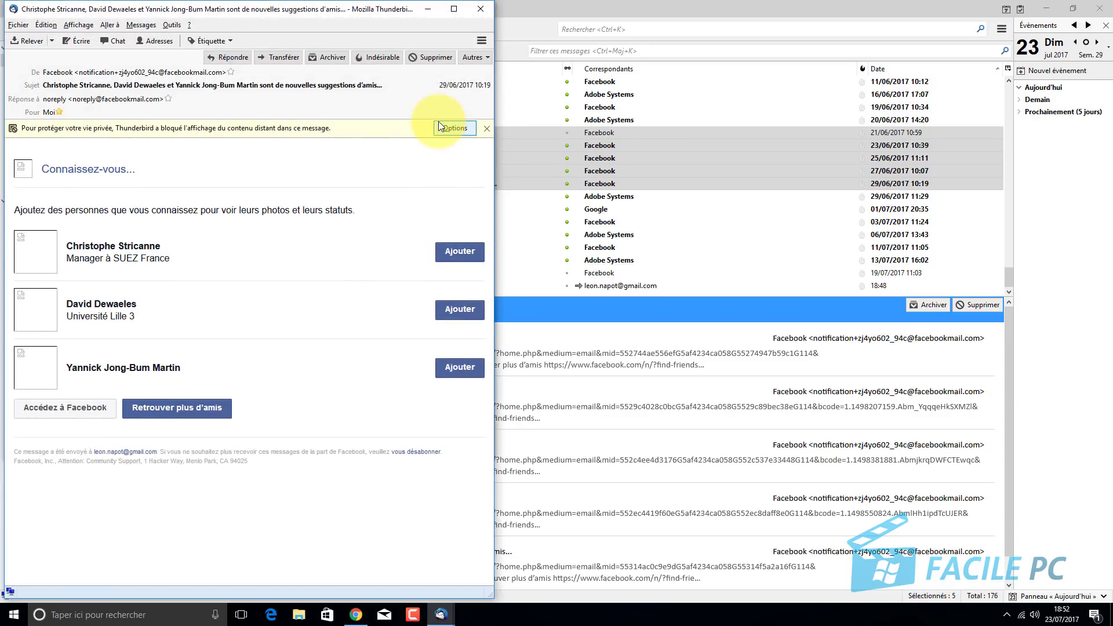
{"action": "left_click", "coordinate": [469, 10]}
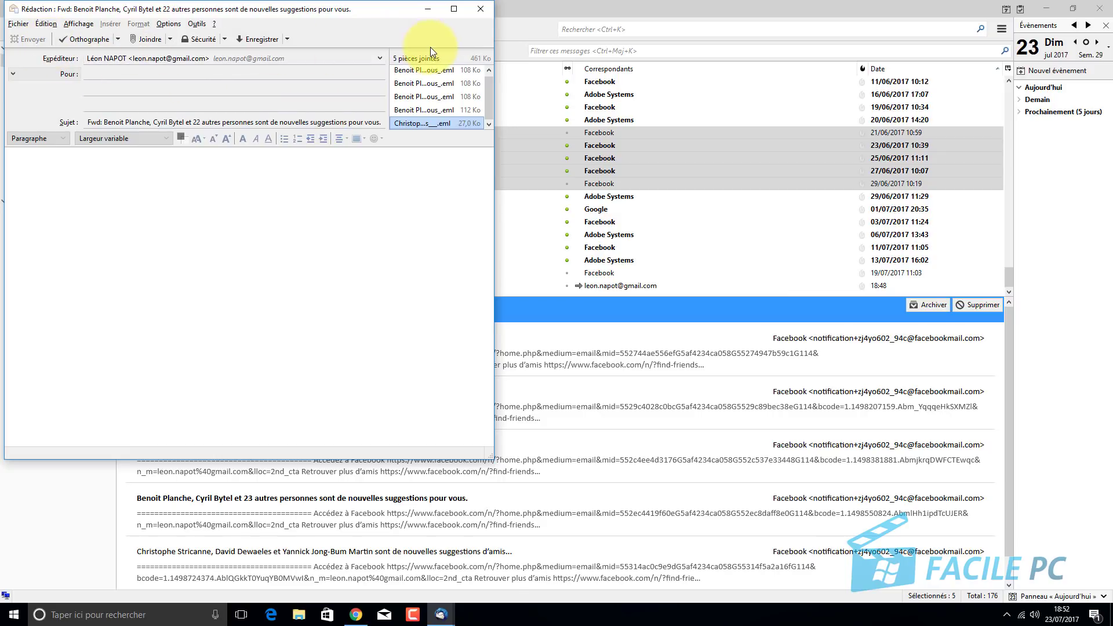
{"action": "left_click", "coordinate": [485, 12]}
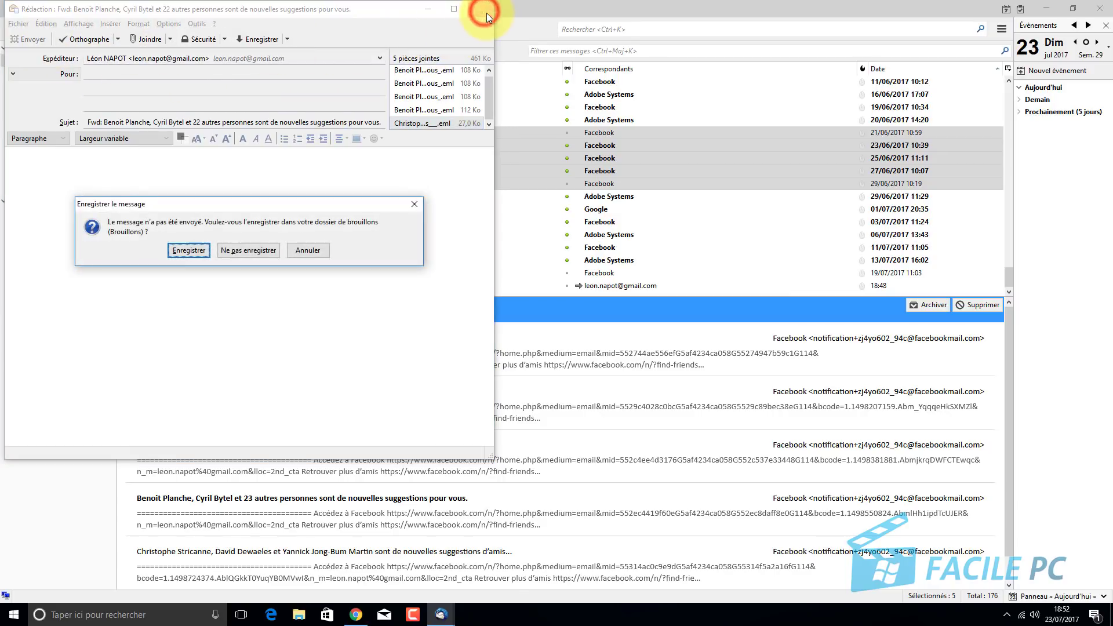
{"action": "left_click", "coordinate": [259, 250]}
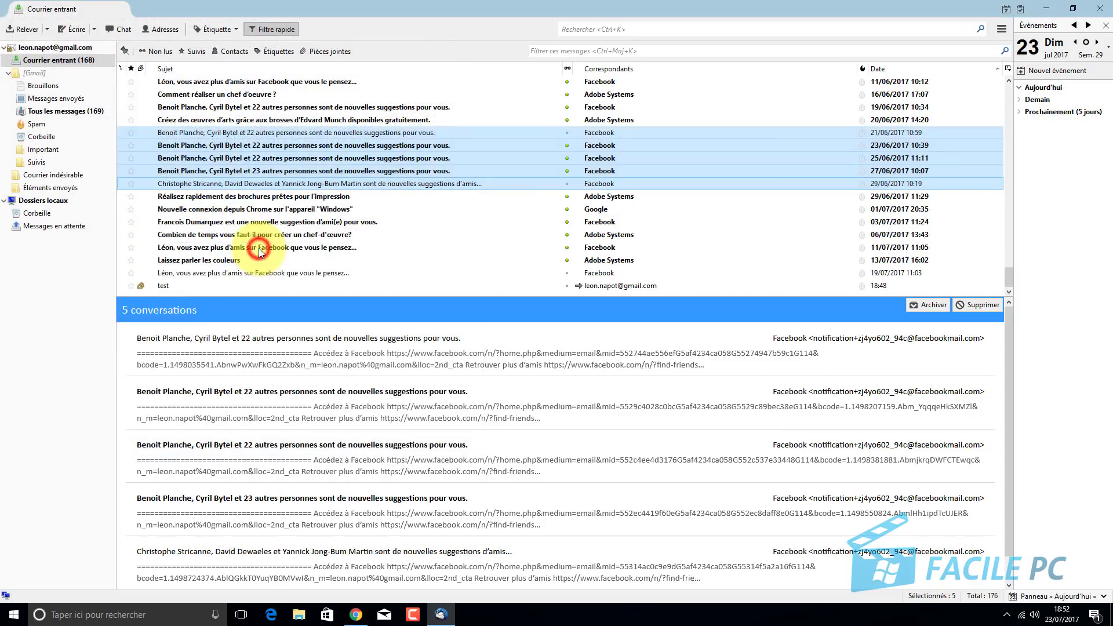